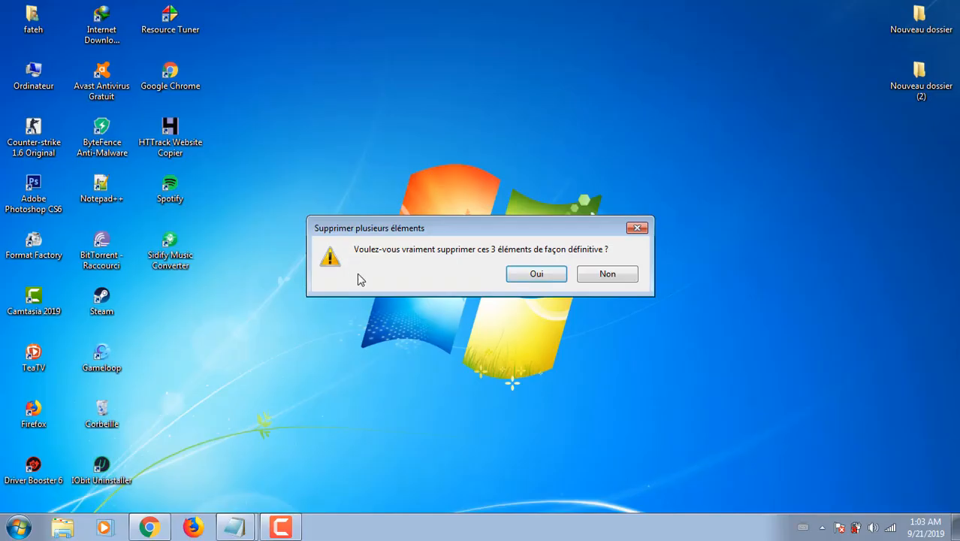
- Confirm the permanent deletion of the three items and refresh the desktop
left_click(556, 277)
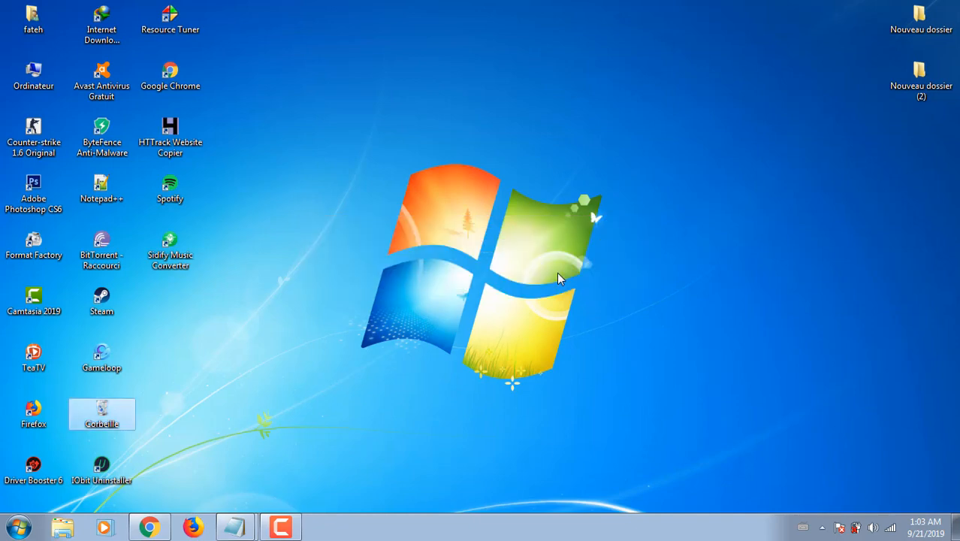
right_click(449, 134)
left_click(526, 170)
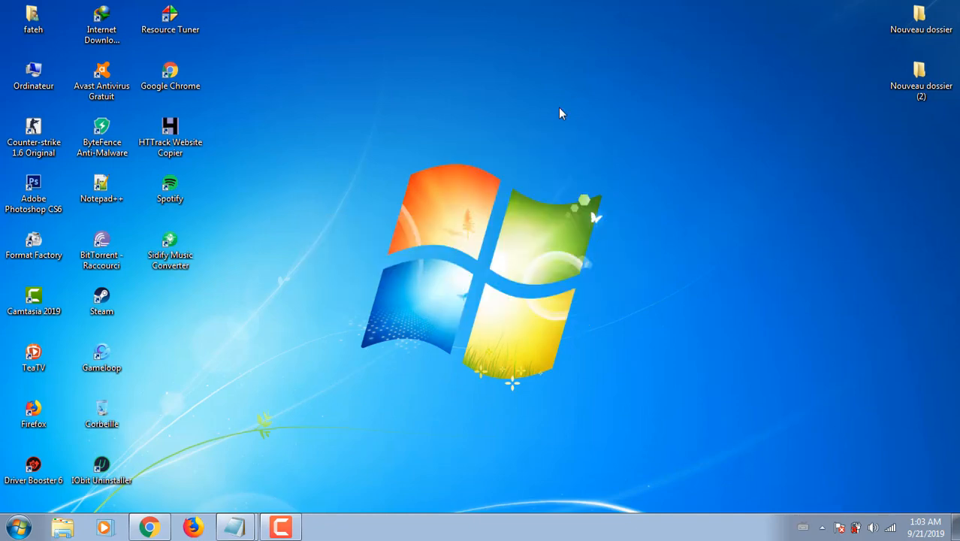
- Open the Nouveau dossier (2) folder on the desktop and open Crack.txt from it
double_click(938, 98)
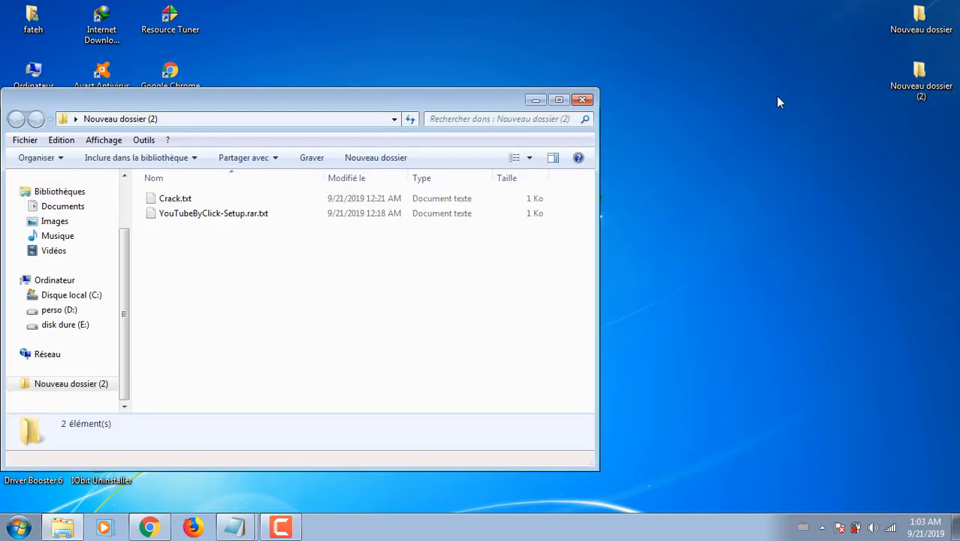
left_click(249, 201)
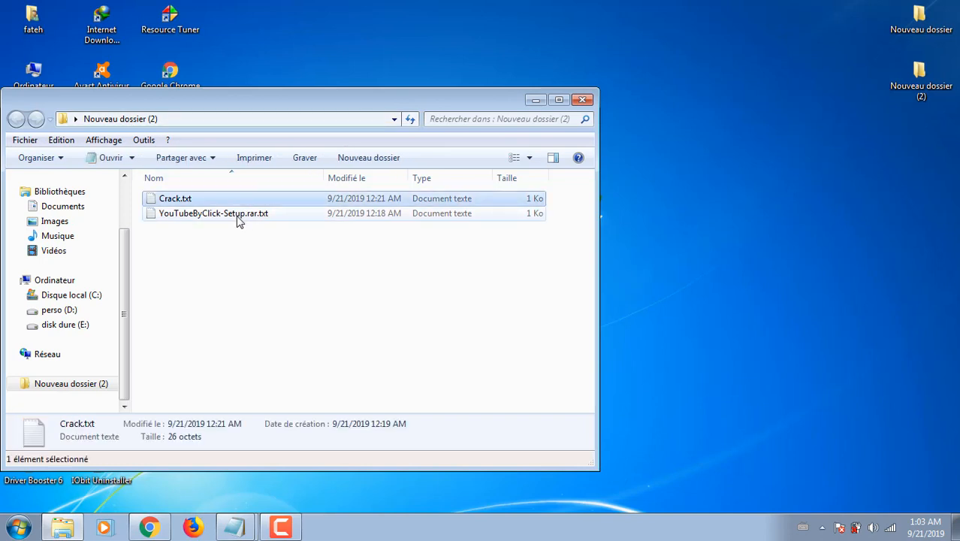
left_click(238, 214)
double_click(236, 200)
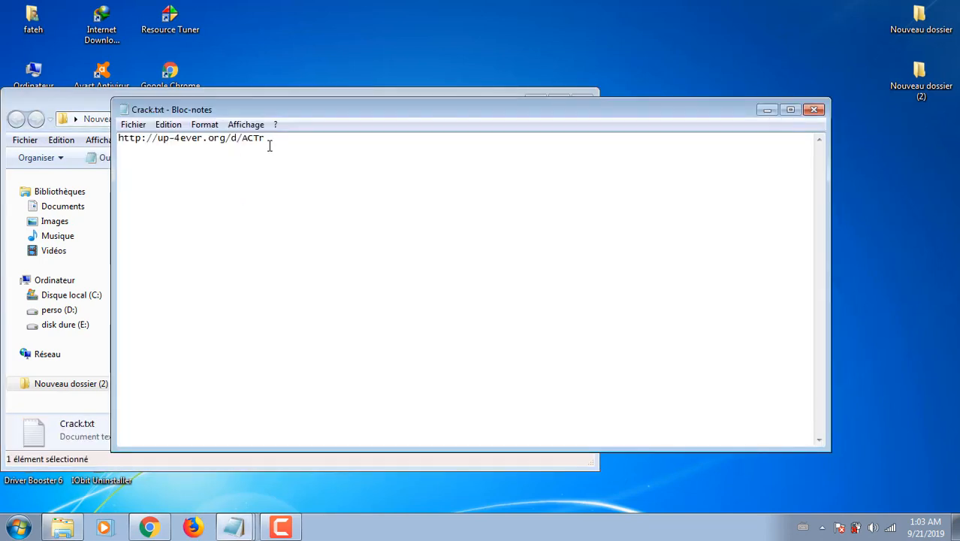
- Copy the full download link from Crack.txt, and close the text file and its folder
double_click(269, 145)
left_click(267, 144)
left_click_drag(119, 138, 271, 139)
right_click(257, 138)
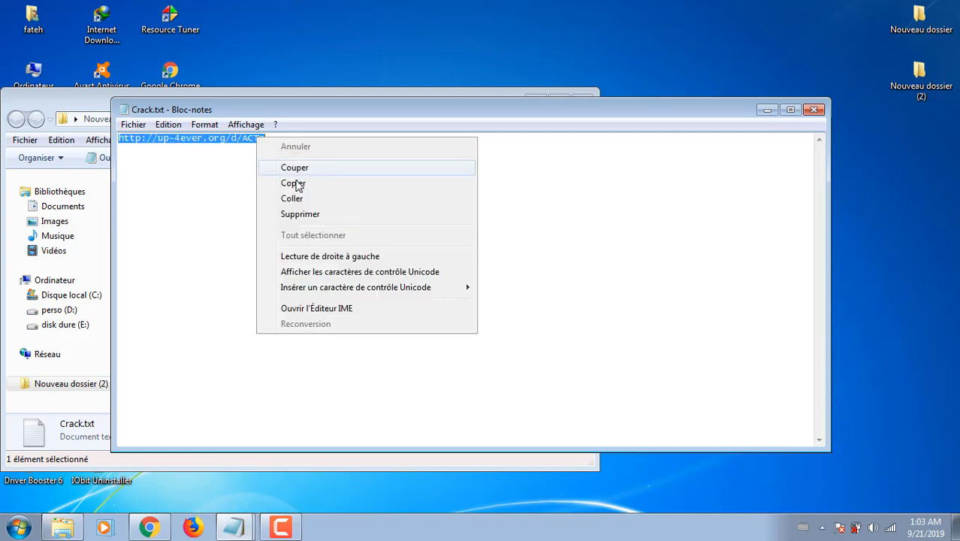
left_click(293, 184)
left_click(821, 109)
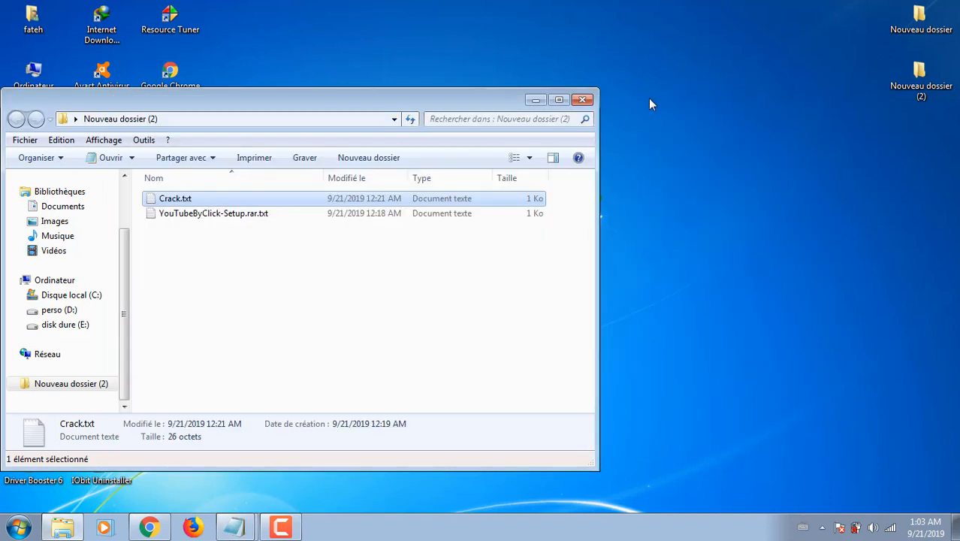
left_click(586, 102)
- Switch to Chrome and load the copied link up-4ever.org/d/ACTr in a new tab
left_click(156, 528)
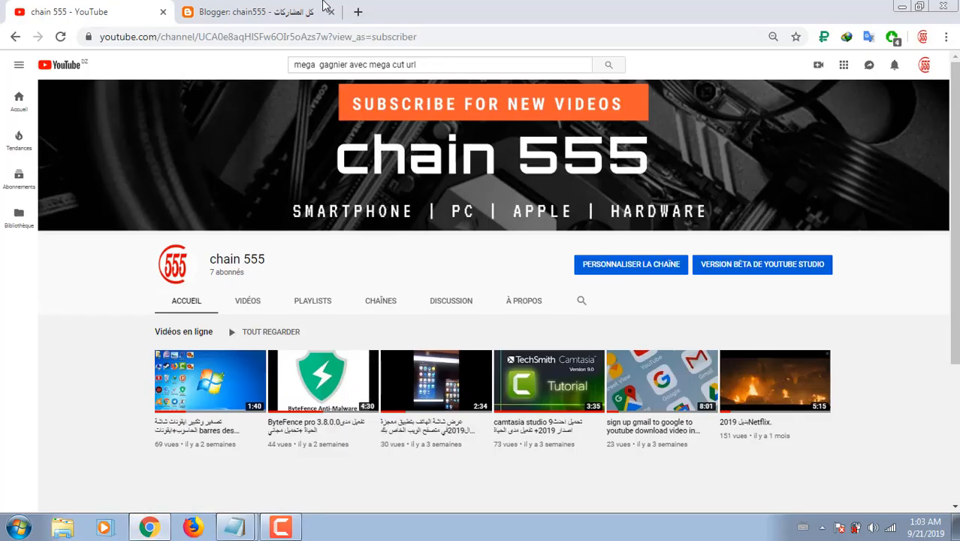
left_click(358, 14)
right_click(253, 38)
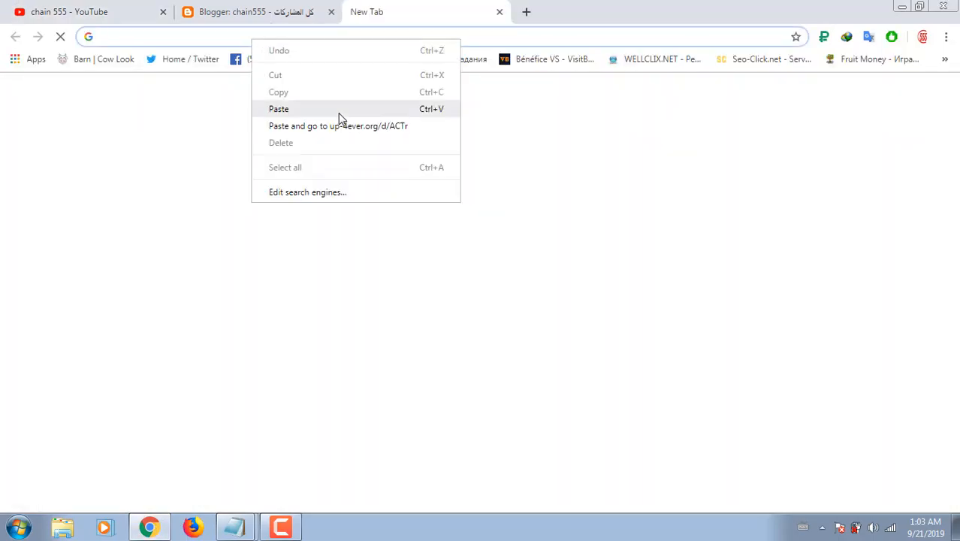
left_click(338, 109)
key("Return")
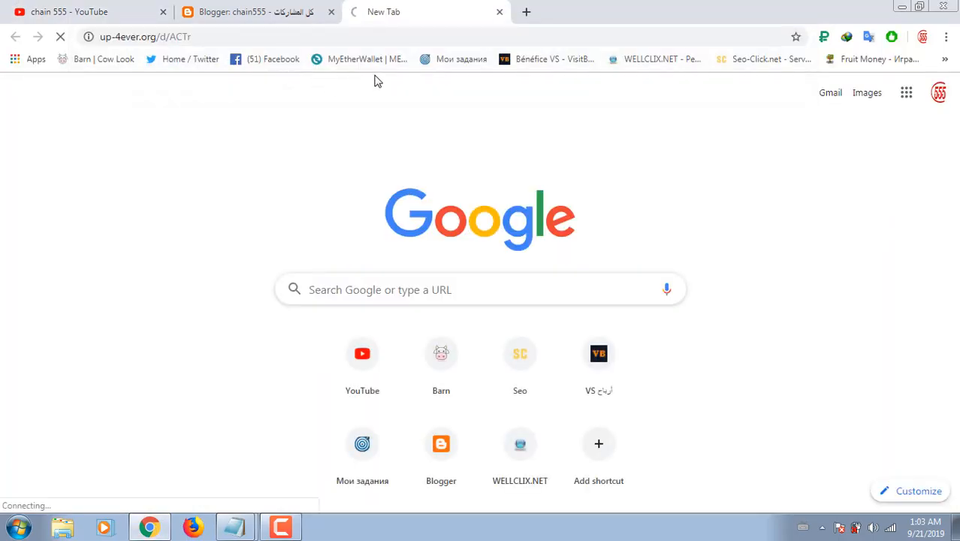
- Choose the free download on the Up-4ever page and close the Blogger tab
left_click(492, 265)
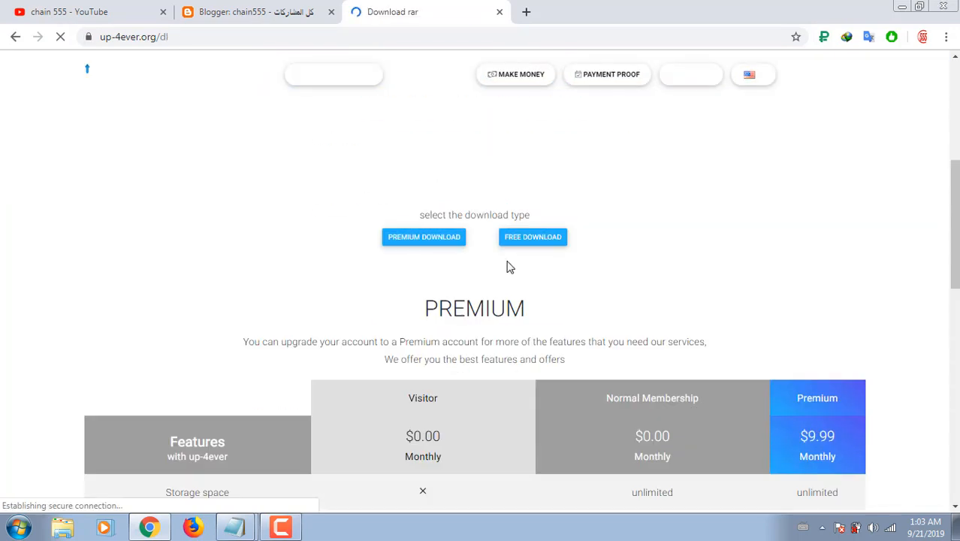
left_click(537, 240)
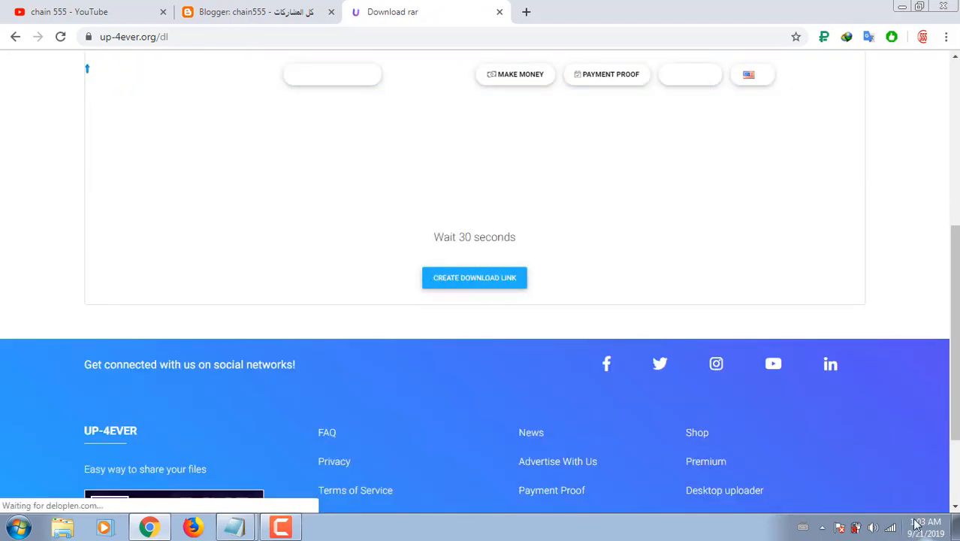
left_click(492, 286)
scroll(480, 345, "down", 4)
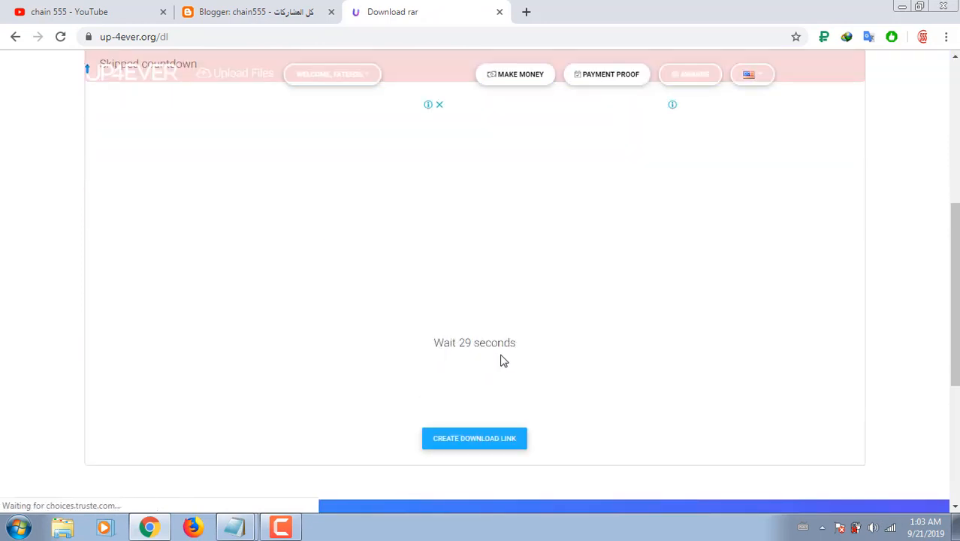
scroll(526, 343, "down", 2)
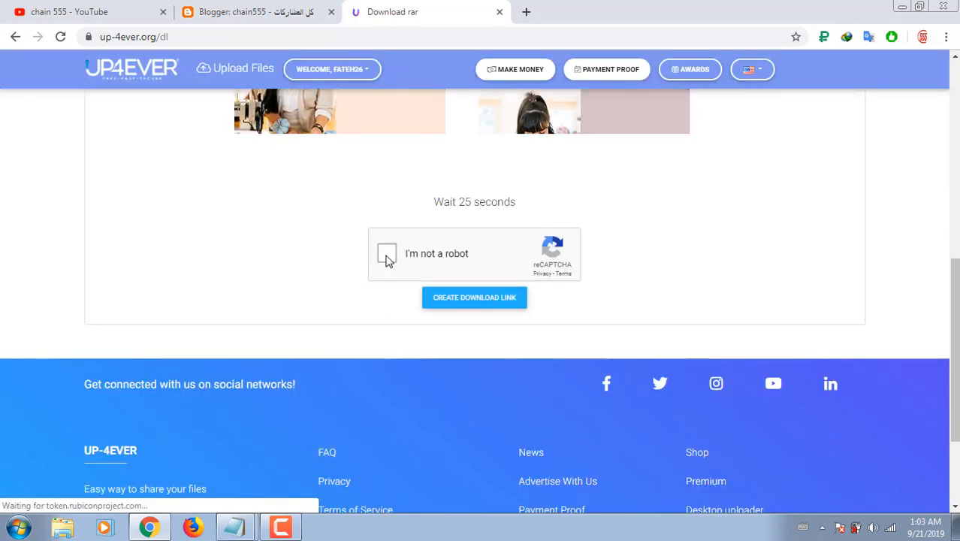
left_click(330, 10)
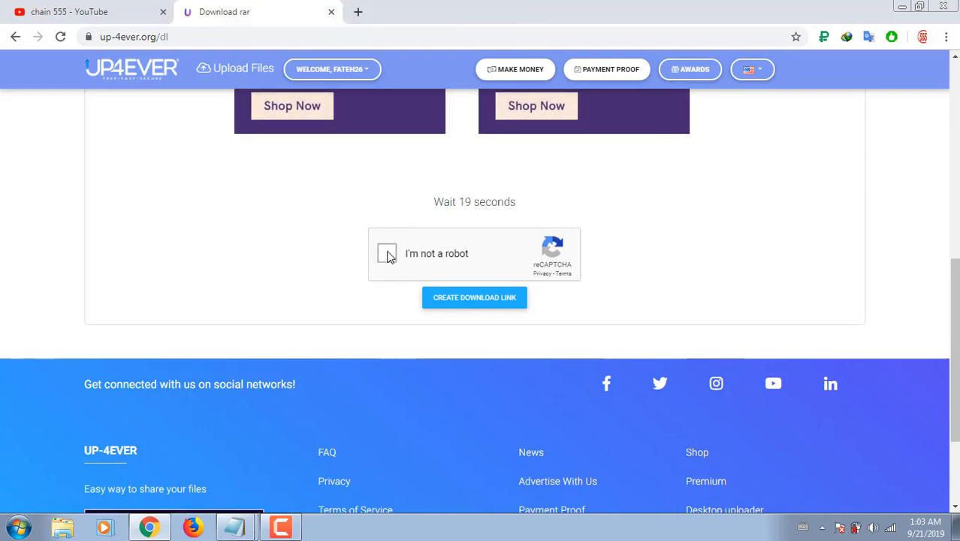
- Complete the reCAPTCHA check by selecting the squares that contain the tractor
left_click(465, 298)
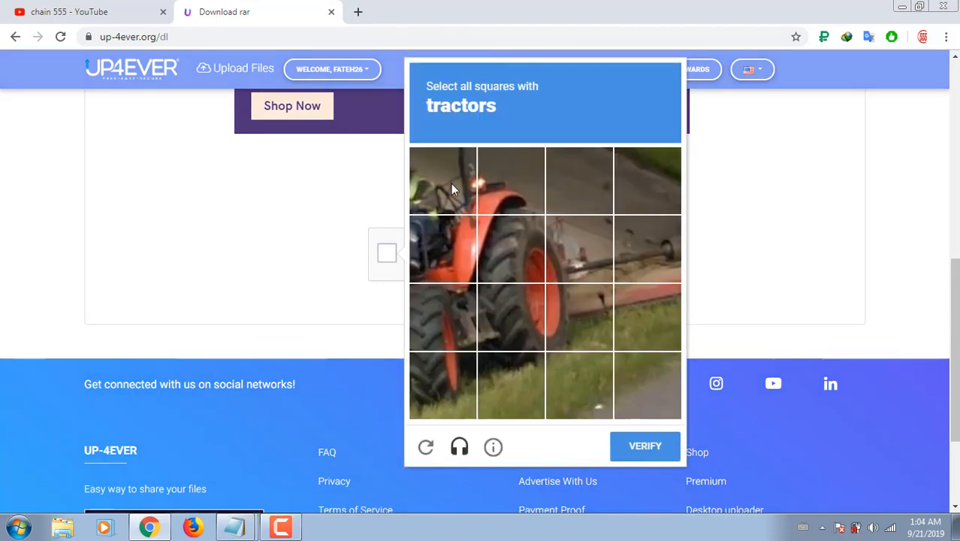
left_click(450, 184)
left_click(456, 244)
left_click(517, 256)
left_click(577, 315)
left_click(522, 319)
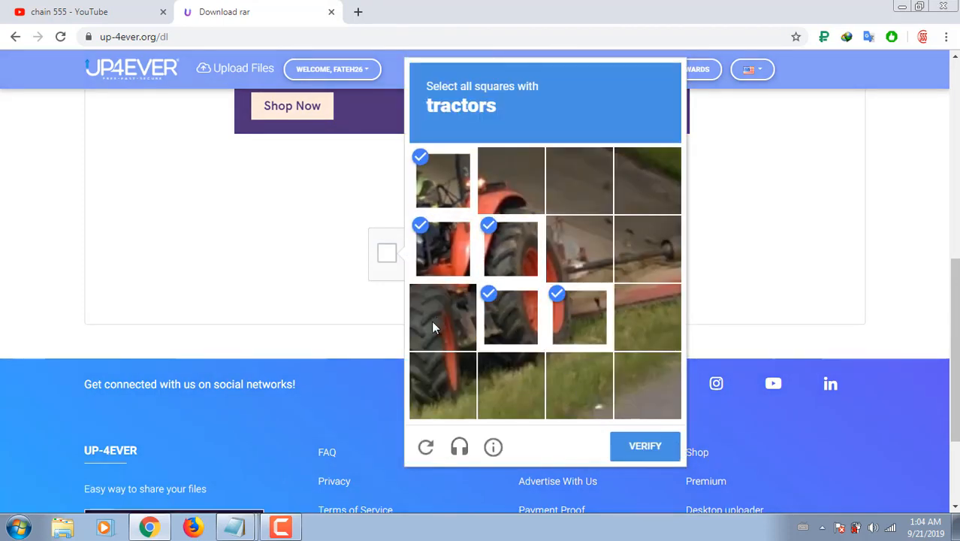
left_click(433, 327)
left_click(444, 384)
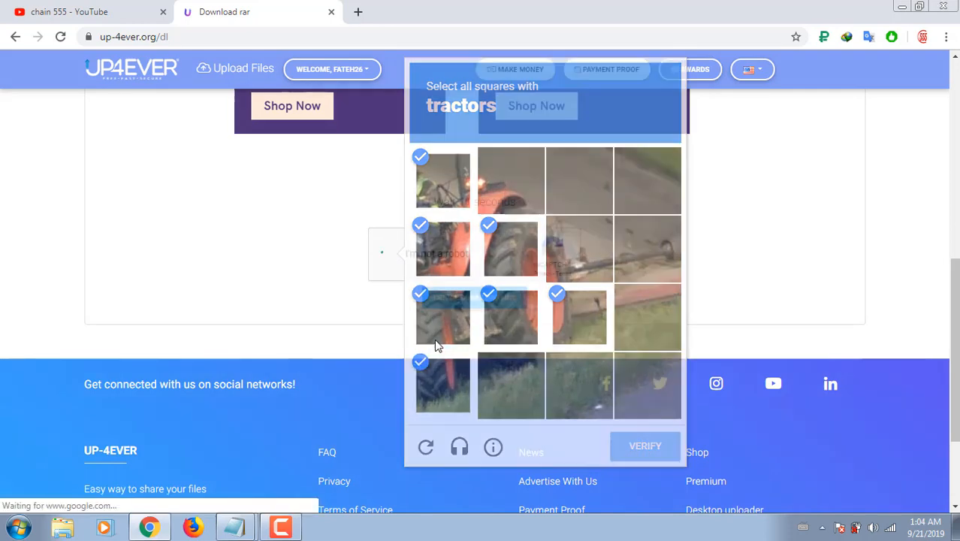
left_click(288, 528)
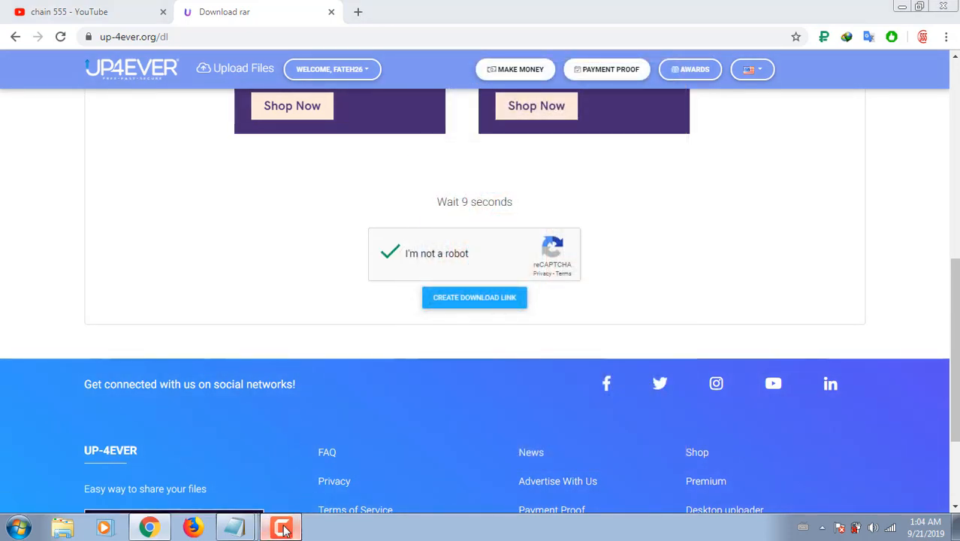
left_click(284, 529)
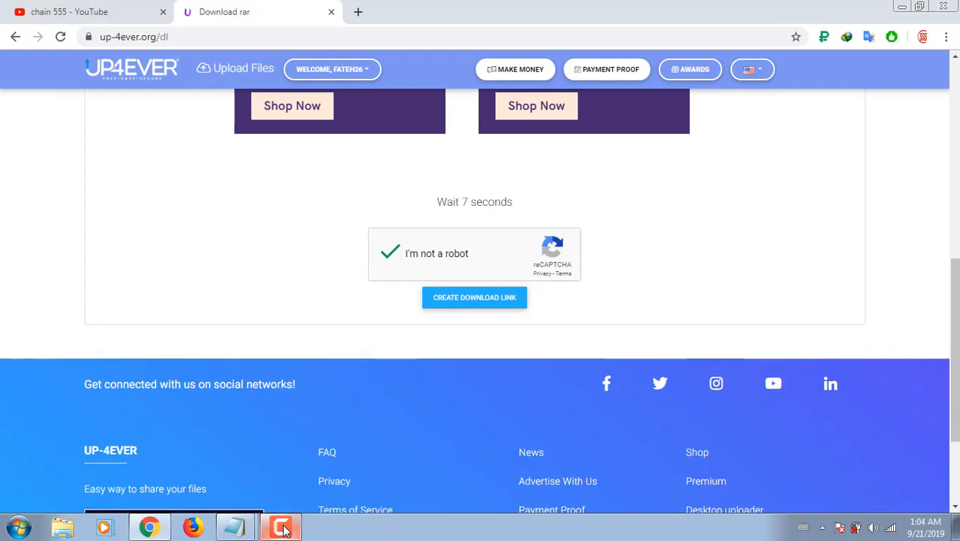
left_click(283, 529)
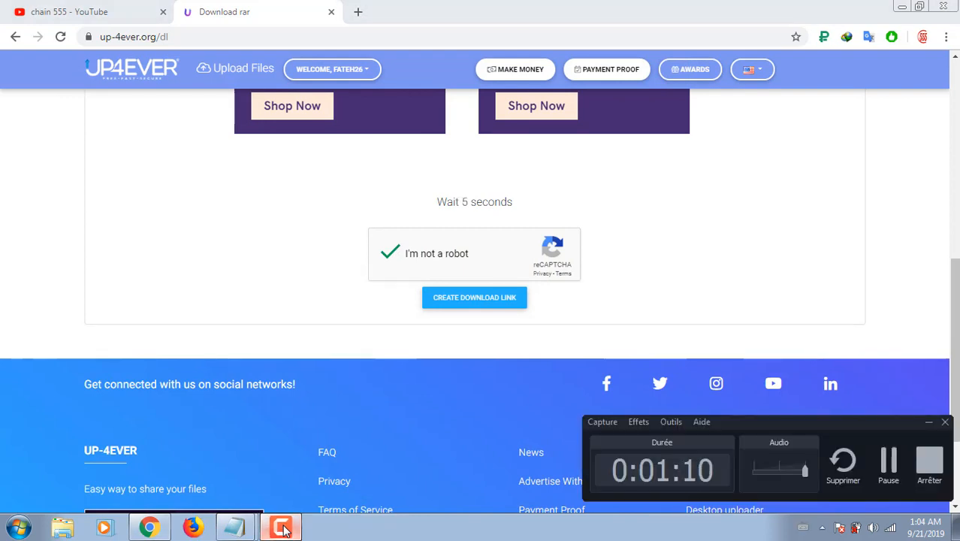
left_click(284, 528)
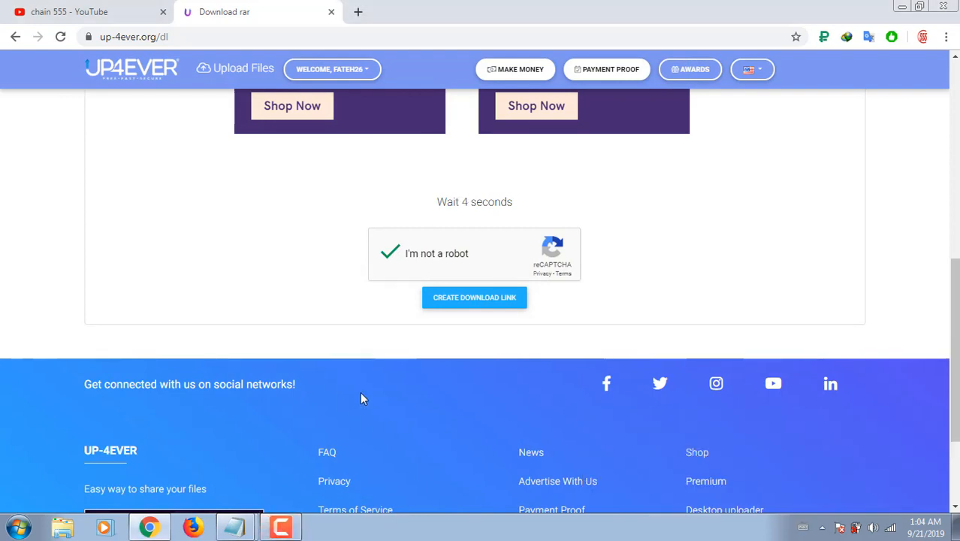
- Create the file's download link once the wait ends and close the advertising tab that opens
left_click(465, 300)
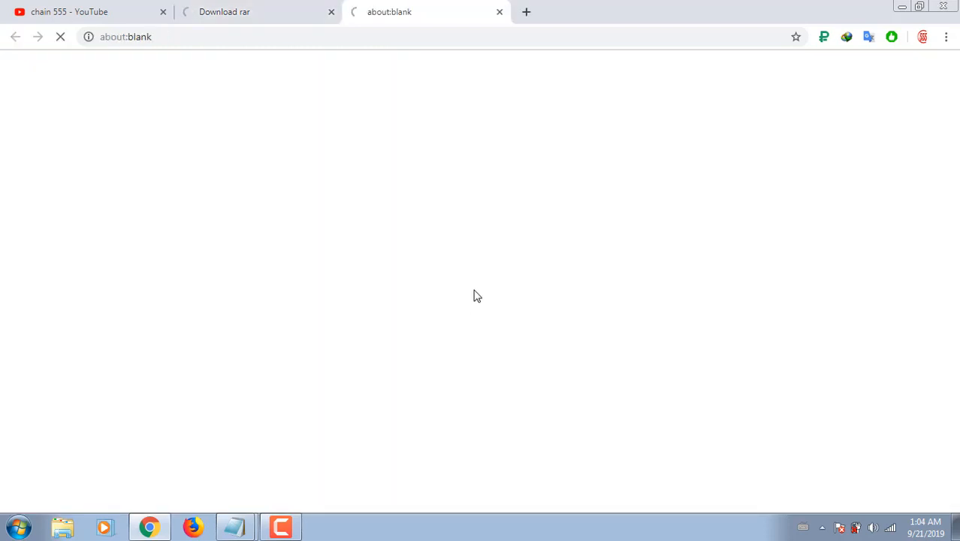
left_click(500, 11)
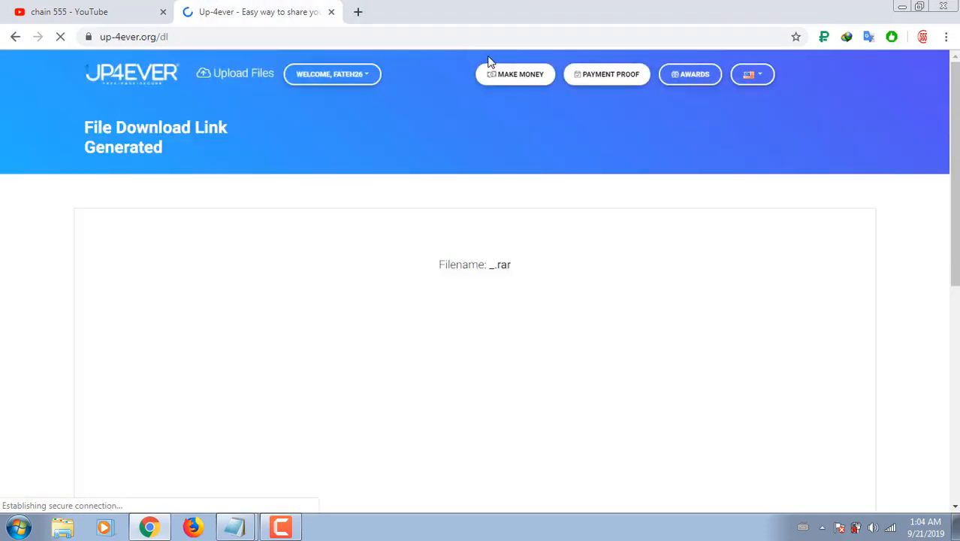
- Download _.rar through the download manager into Téléchargements\Compressed and close the bet365 advertising tab
scroll(526, 330, "down", 5)
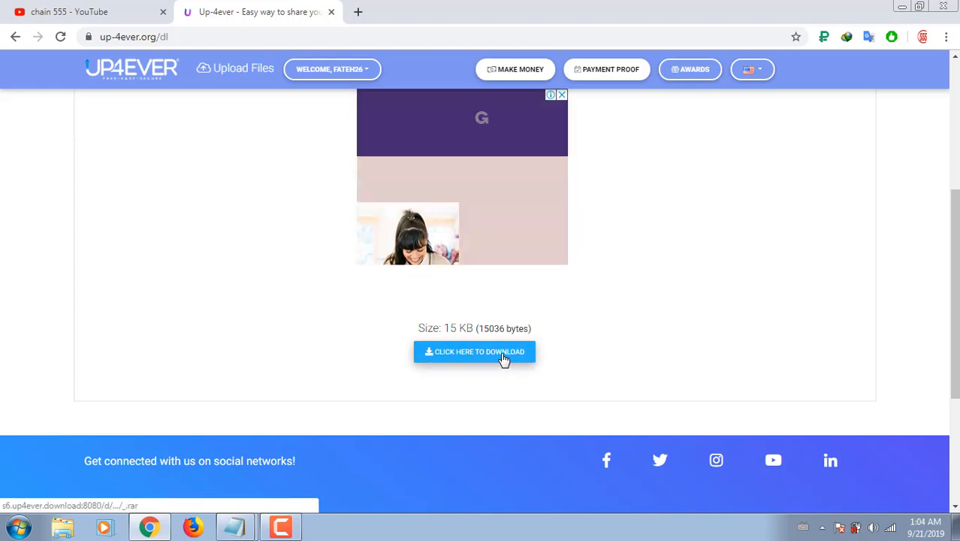
left_click(502, 353)
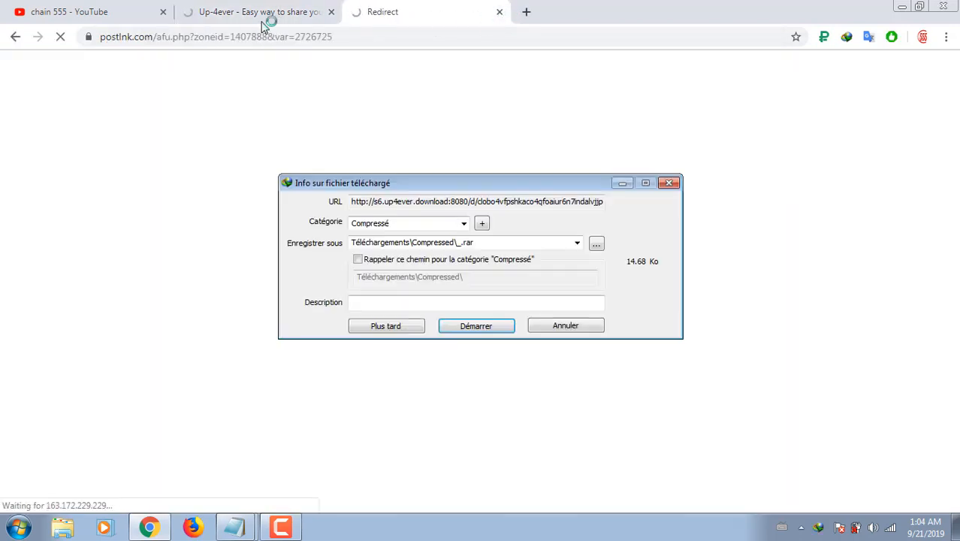
left_click(476, 326)
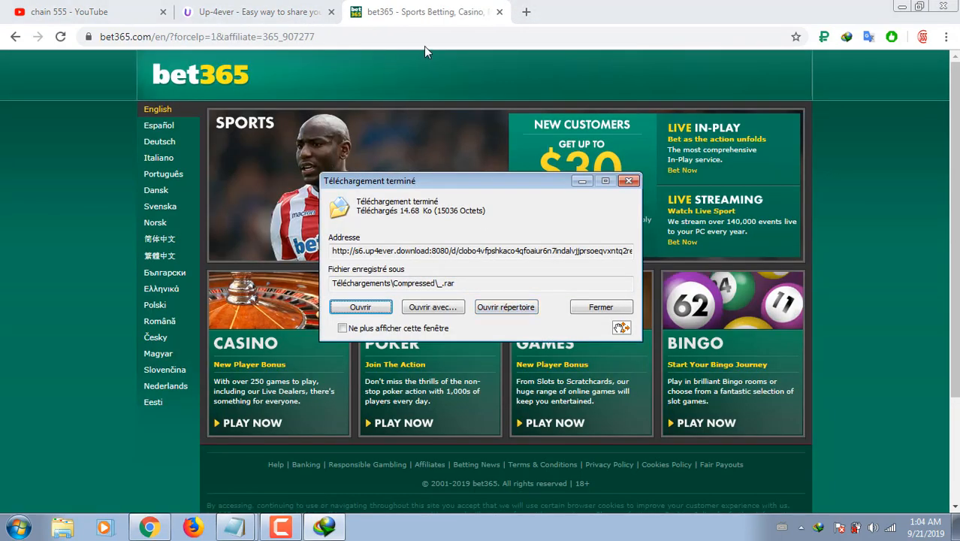
left_click(499, 15)
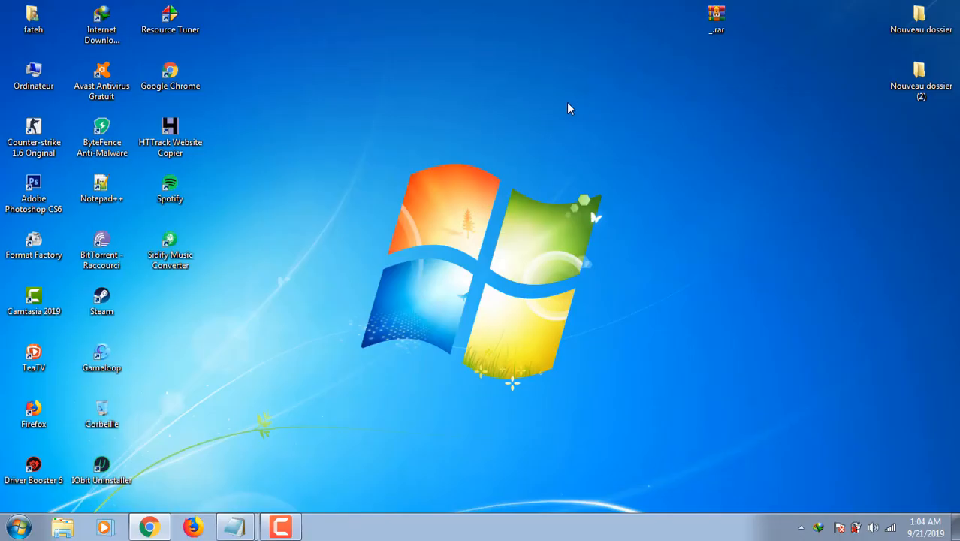
- Move the _.rar archive slightly lower on the desktop and close the Up-4ever tab in Chrome
left_click_drag(716, 15, 706, 74)
left_click(607, 102)
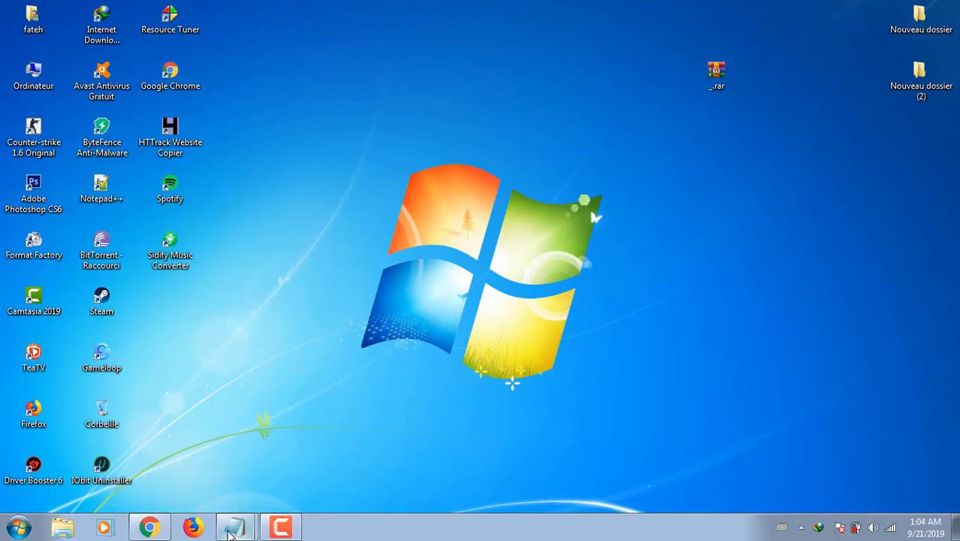
left_click(150, 530)
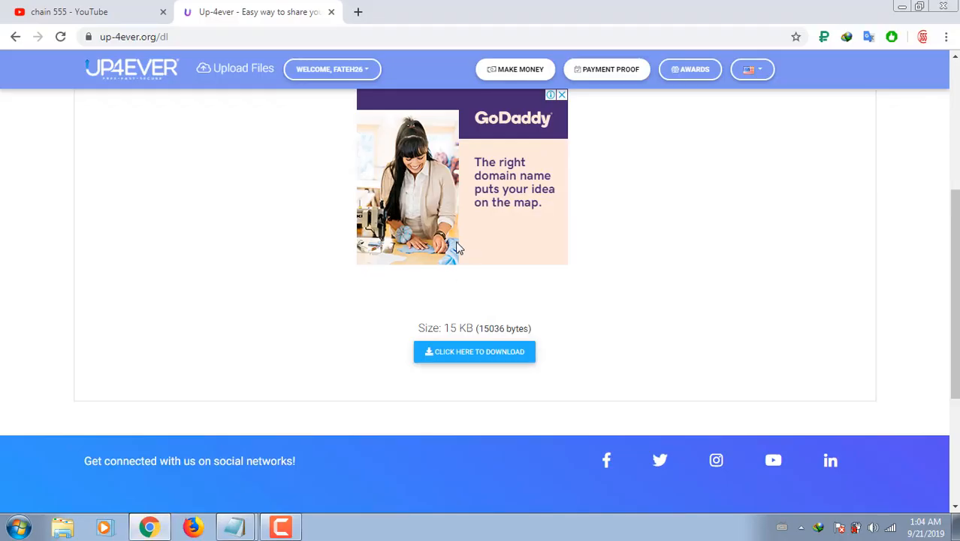
left_click(332, 13)
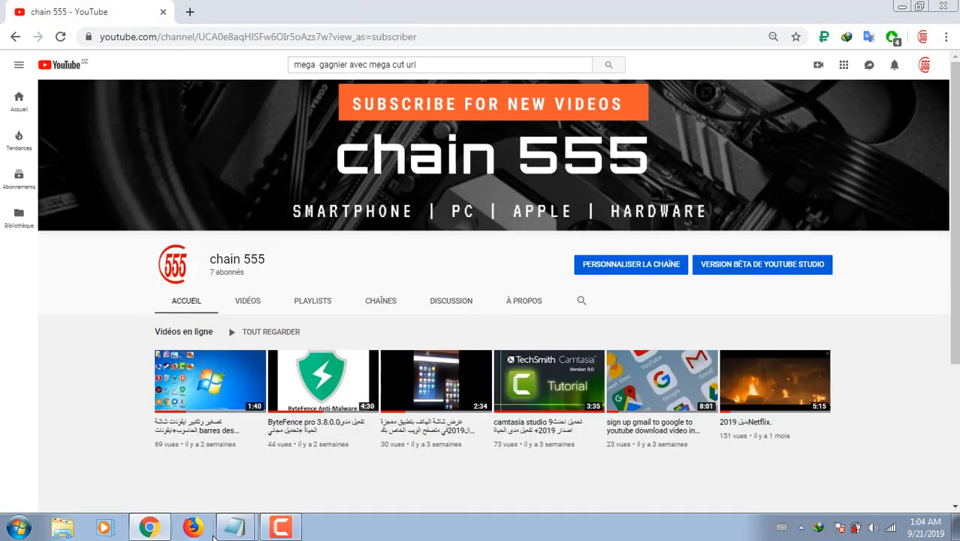
- Copy the download link from the open YouTubeByClick-Setup.rar.txt file in Notepad and close the file
mouse_move(226, 530)
left_click(211, 474)
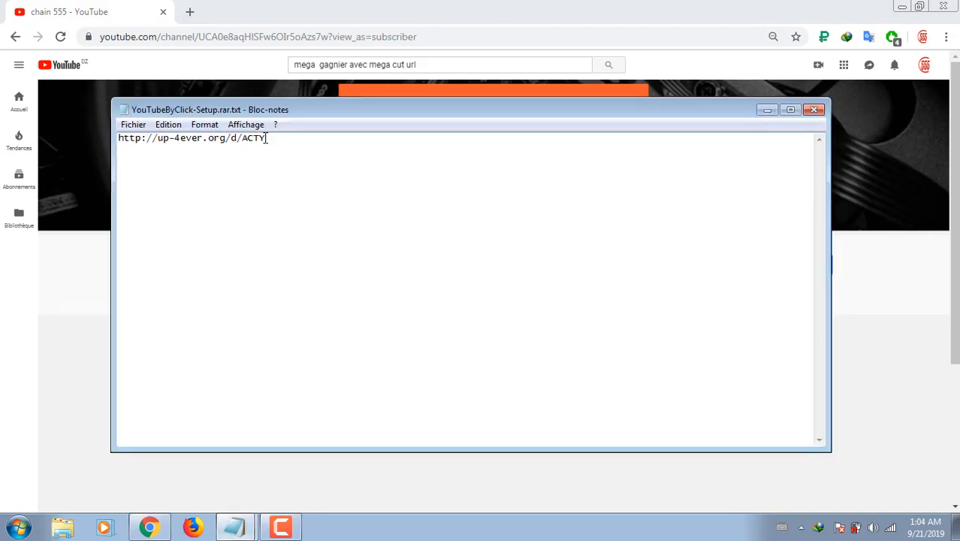
left_click_drag(266, 139, 121, 141)
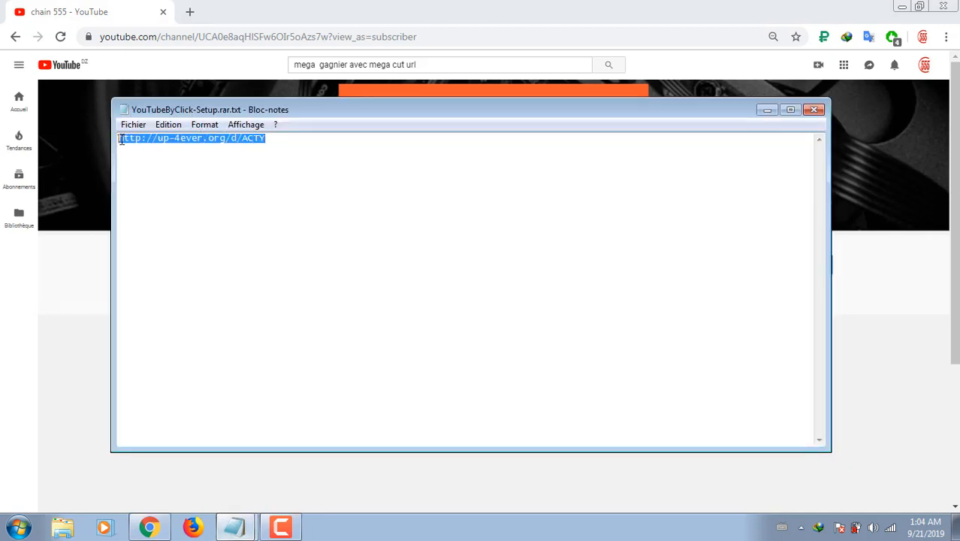
right_click(143, 136)
left_click(190, 181)
left_click(813, 111)
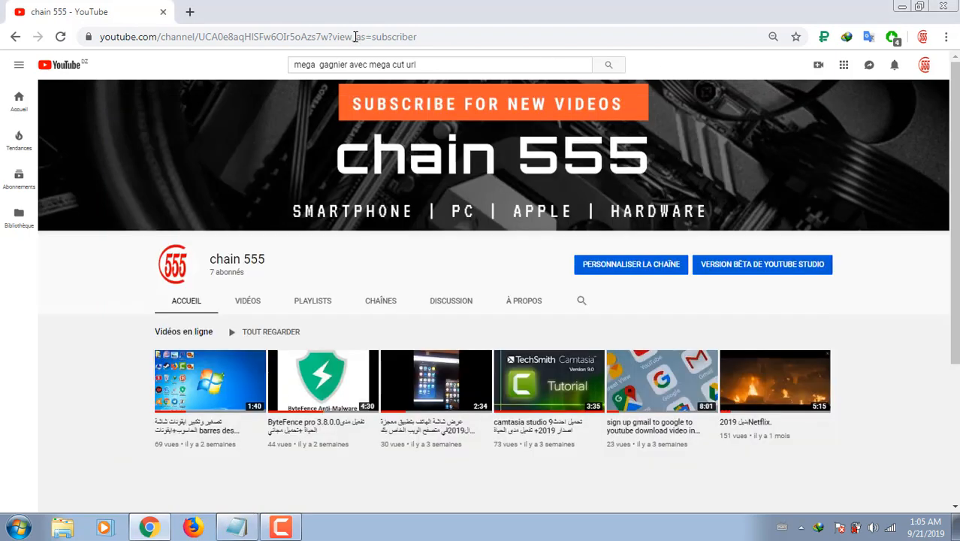
- Try to open the copied up-4ever.org/d/ACTY link in a new tab and request the free download
left_click(192, 12)
right_click(240, 35)
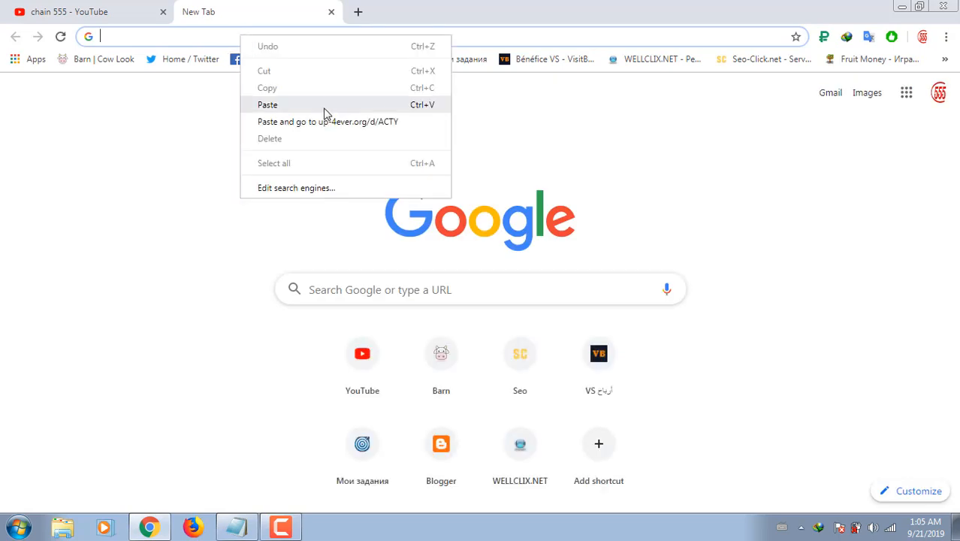
left_click(311, 110)
left_click(246, 67)
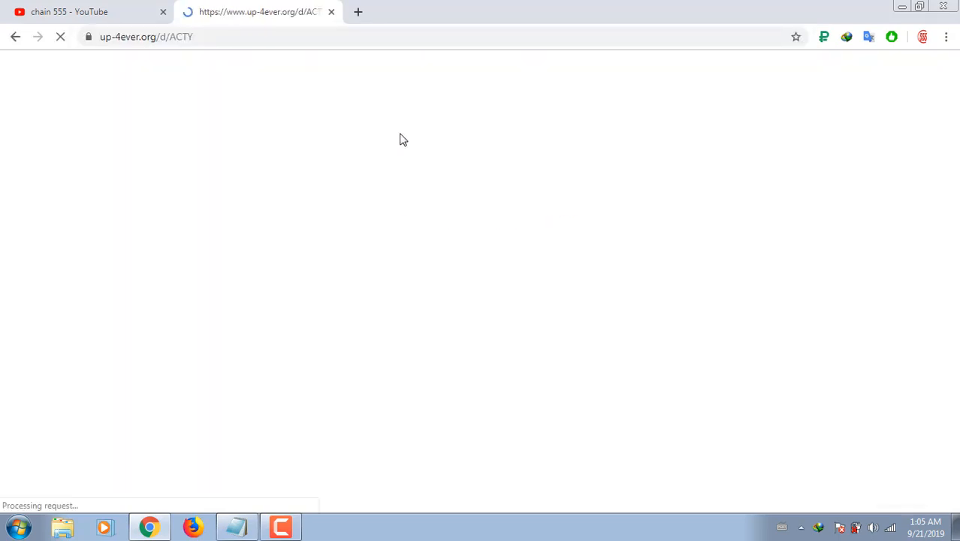
left_click(505, 258)
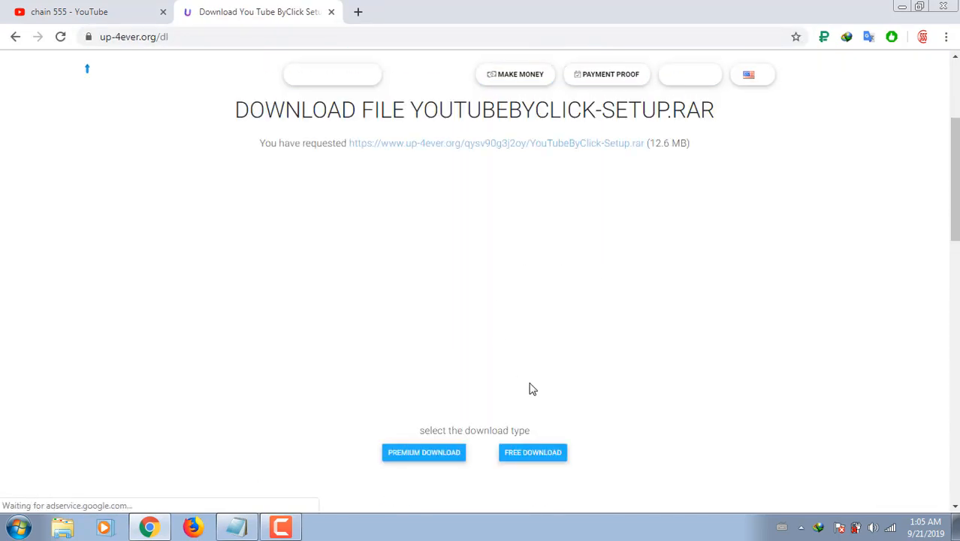
left_click(530, 451)
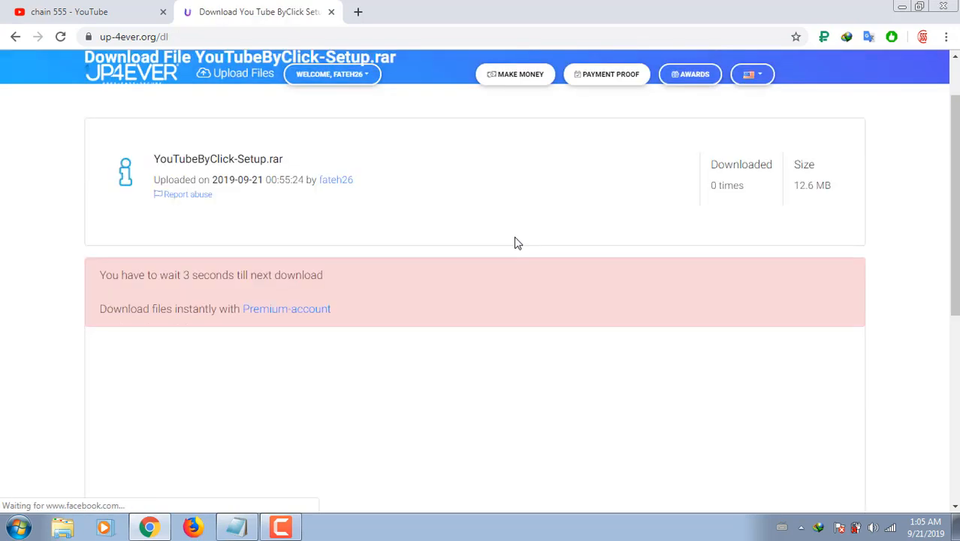
- Check the download page's wait notice and try reloading the up-4ever.org/dl address
scroll(462, 178, "up", 2)
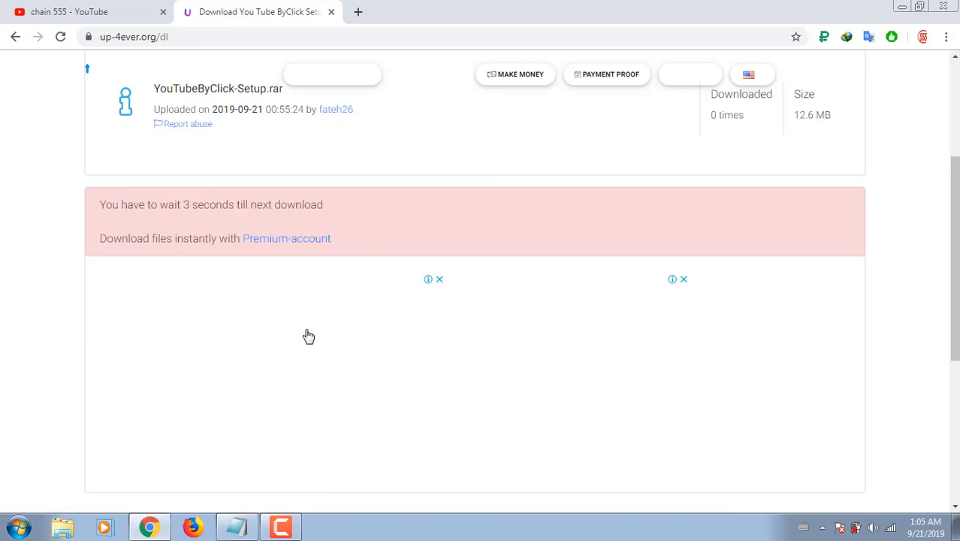
scroll(613, 338, "down", 3)
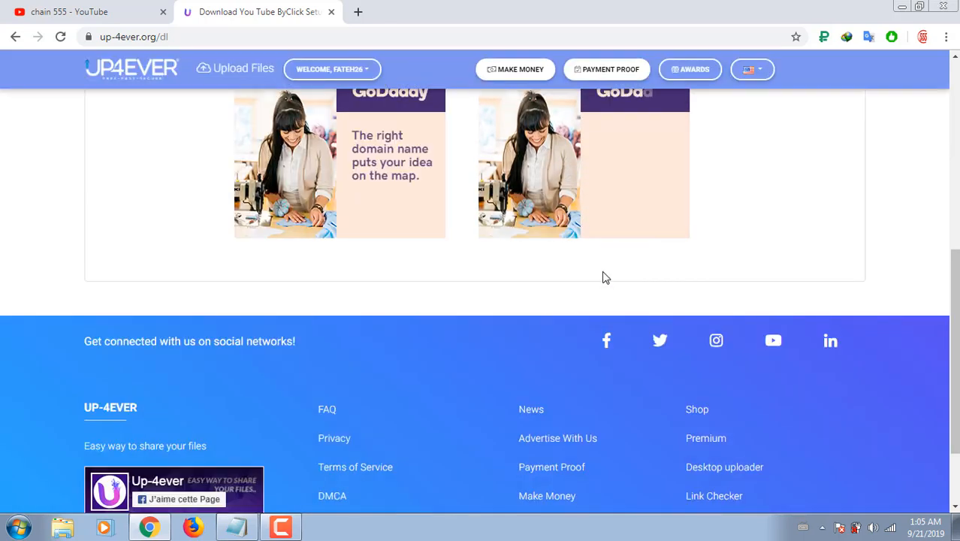
scroll(498, 293, "up", 2)
scroll(501, 292, "up", 2)
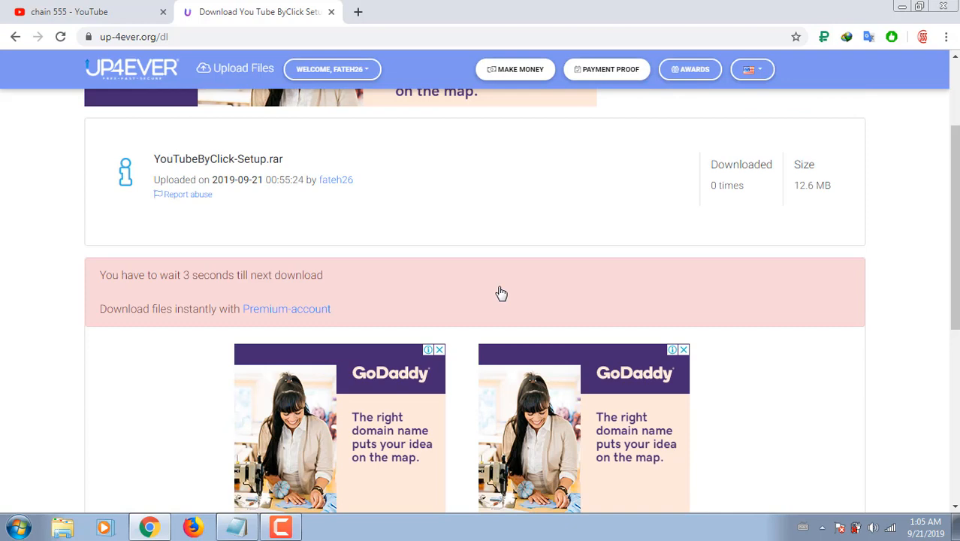
scroll(306, 112, "up", 1)
scroll(467, 259, "down", 3)
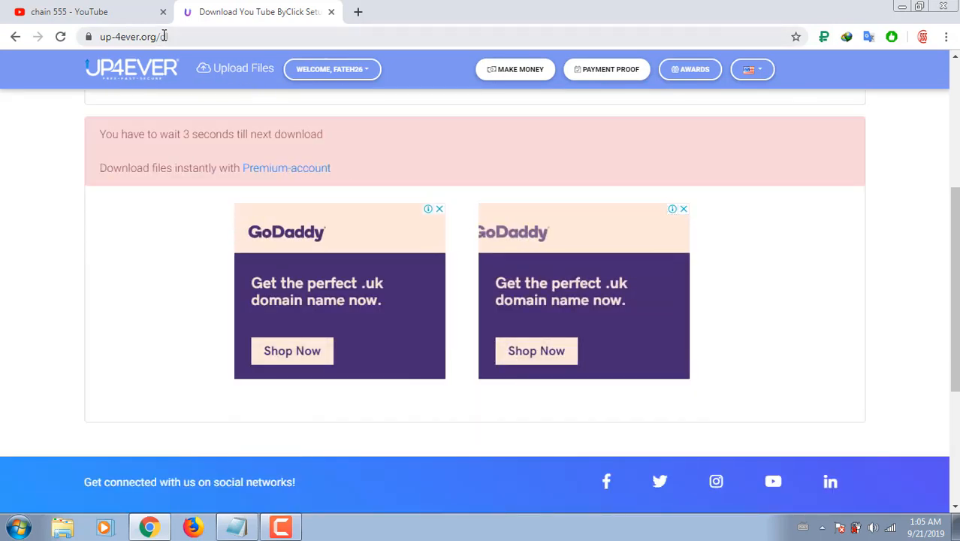
left_click(164, 36)
key("Return")
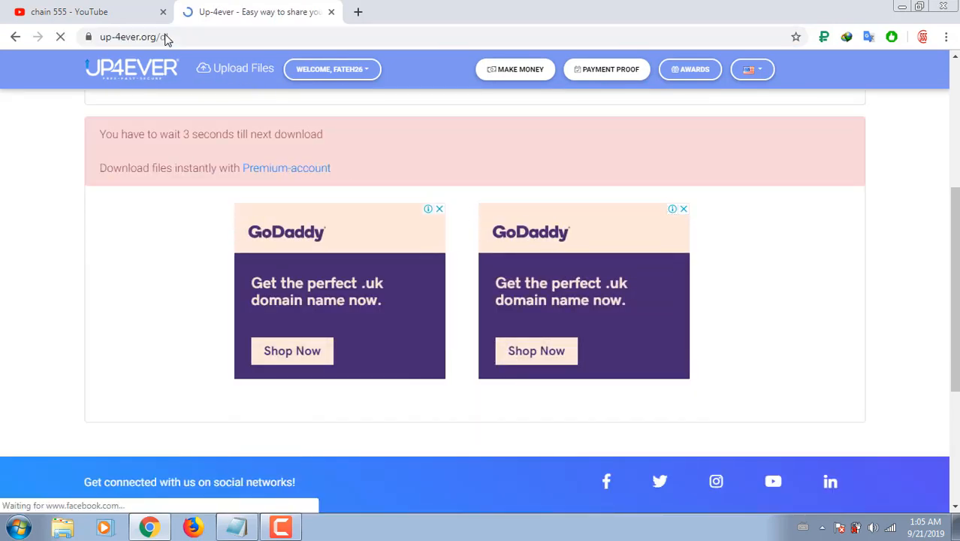
- Look over the loaded Up-4ever home page and close its tab
scroll(451, 146, "down", 3)
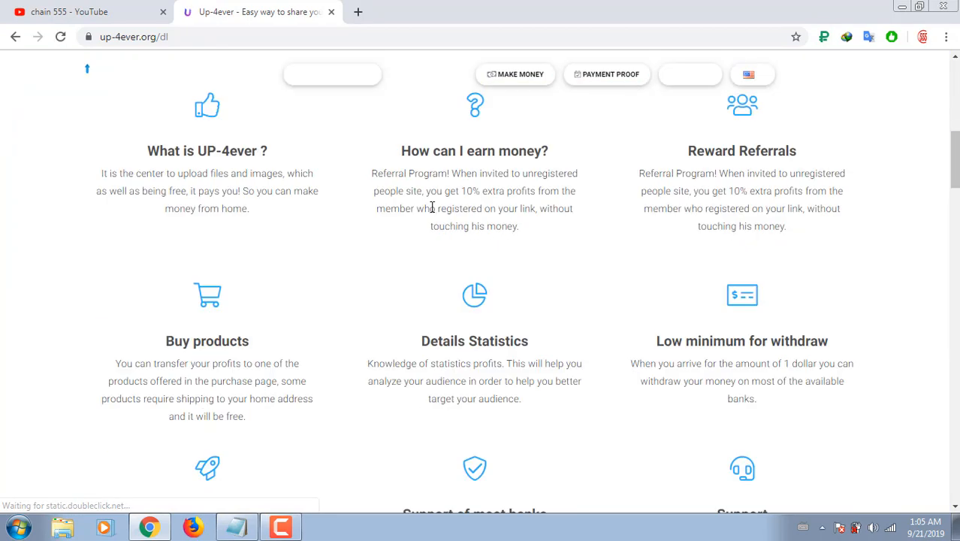
scroll(423, 186, "up", 5)
scroll(397, 178, "up", 1)
scroll(421, 199, "down", 1)
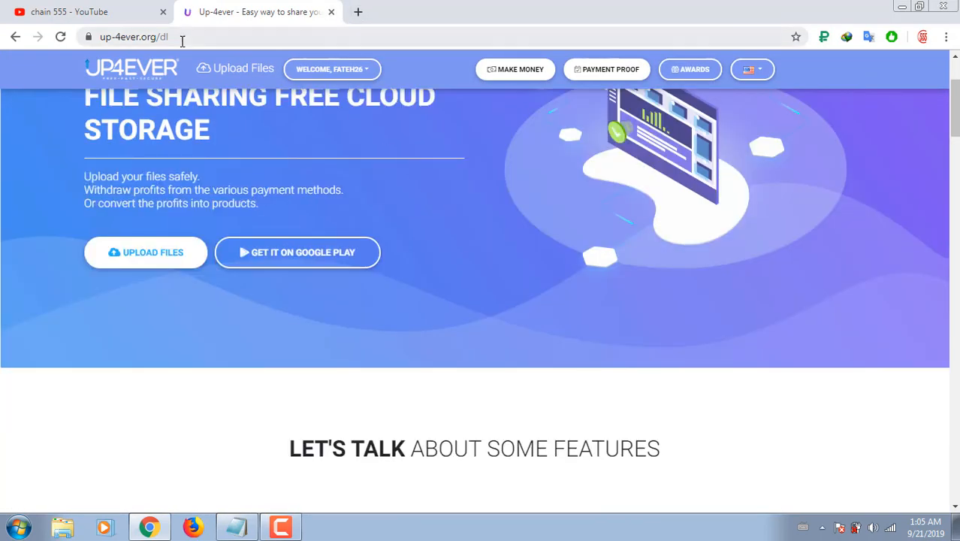
left_click(329, 13)
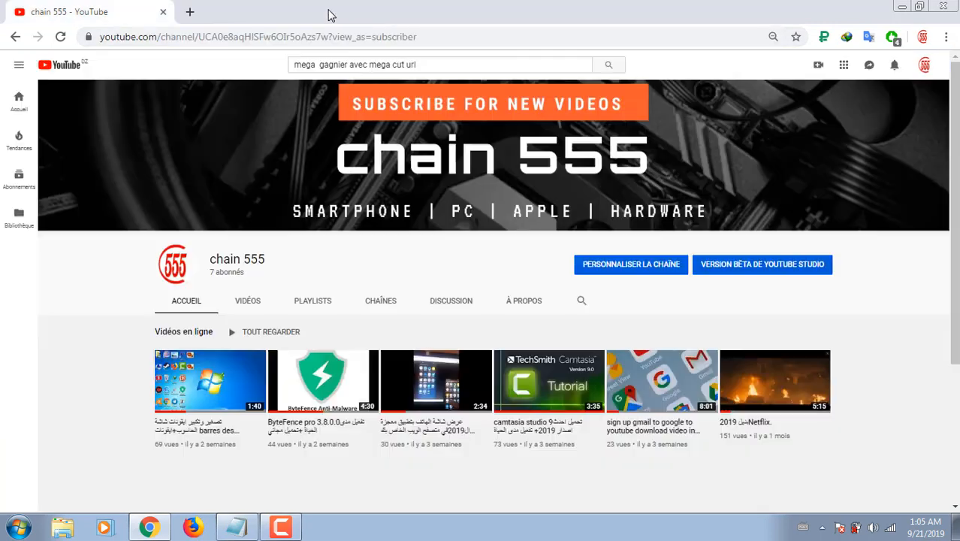
left_click(191, 17)
right_click(210, 37)
left_click(266, 106)
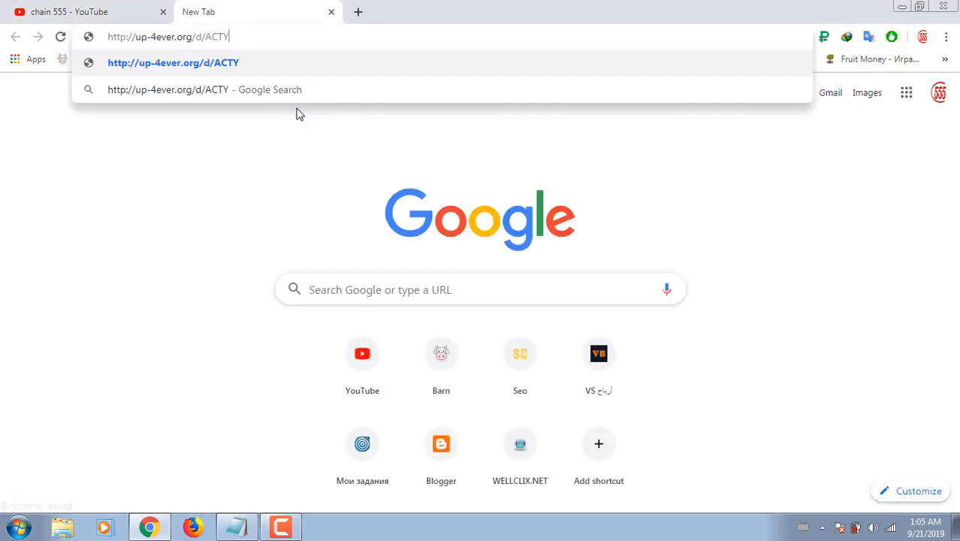
left_click(226, 66)
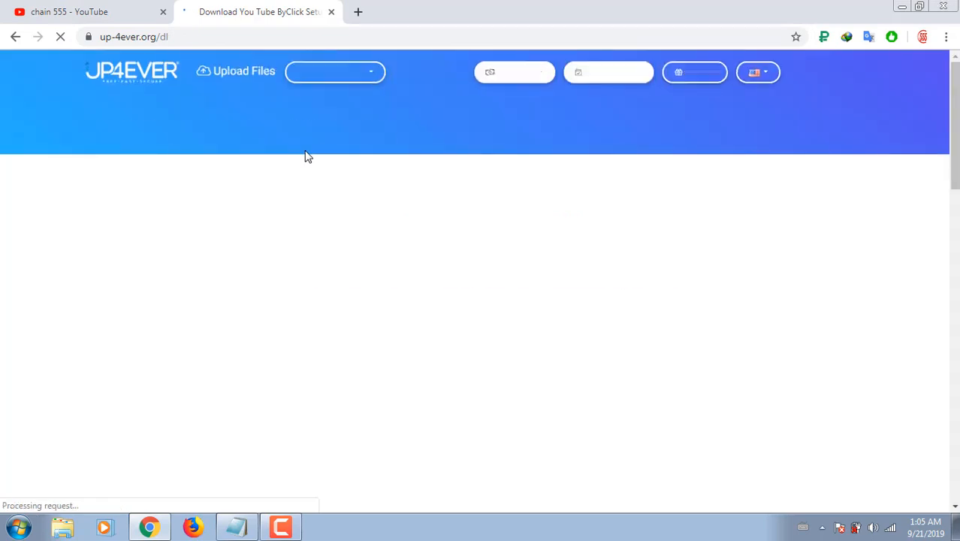
scroll(435, 107, "down", 2)
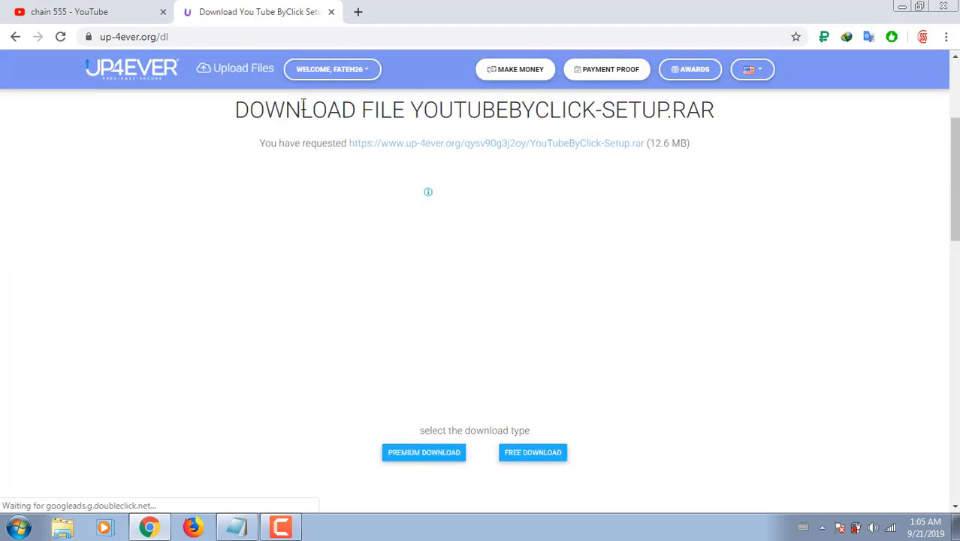
scroll(475, 306, "down", 4)
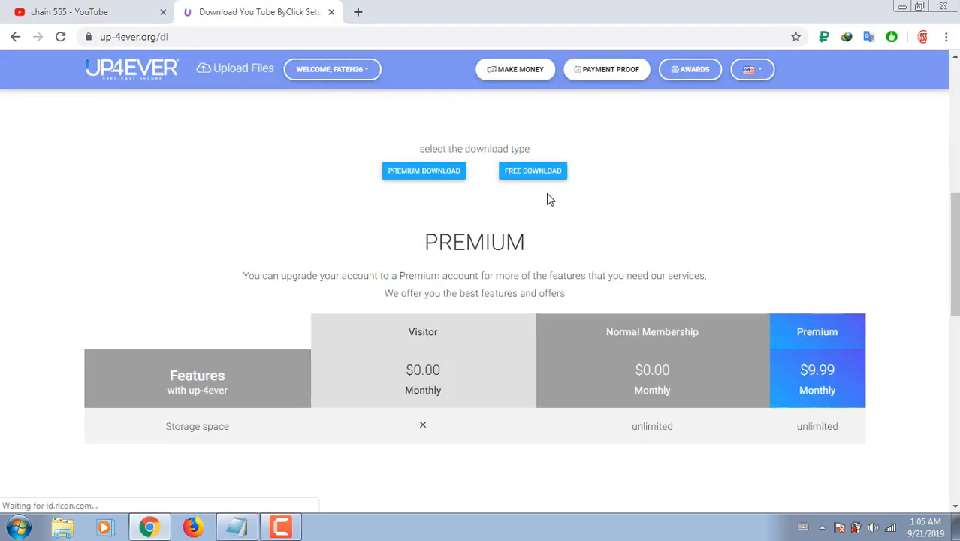
left_click(542, 179)
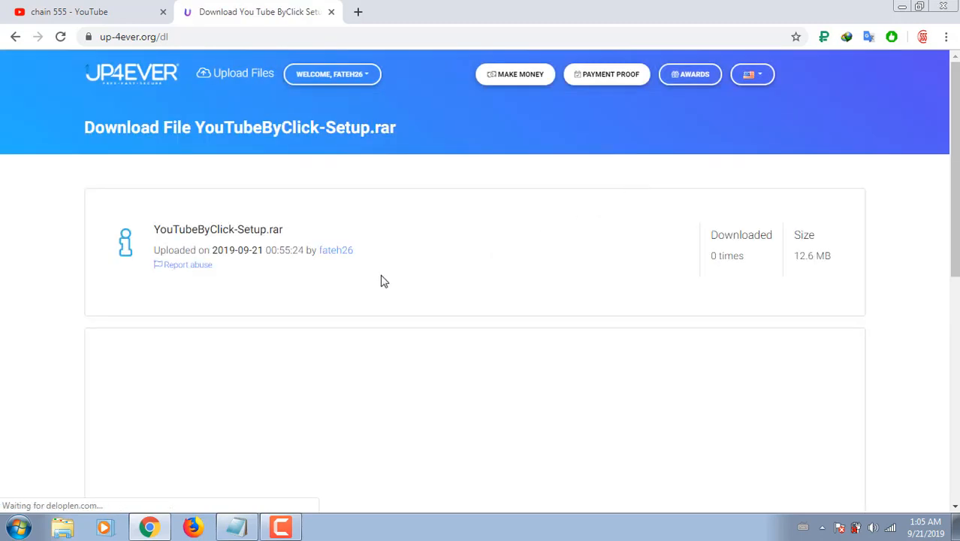
- Complete the reCAPTCHA check on the download page by selecting all images with cars
scroll(483, 307, "down", 3)
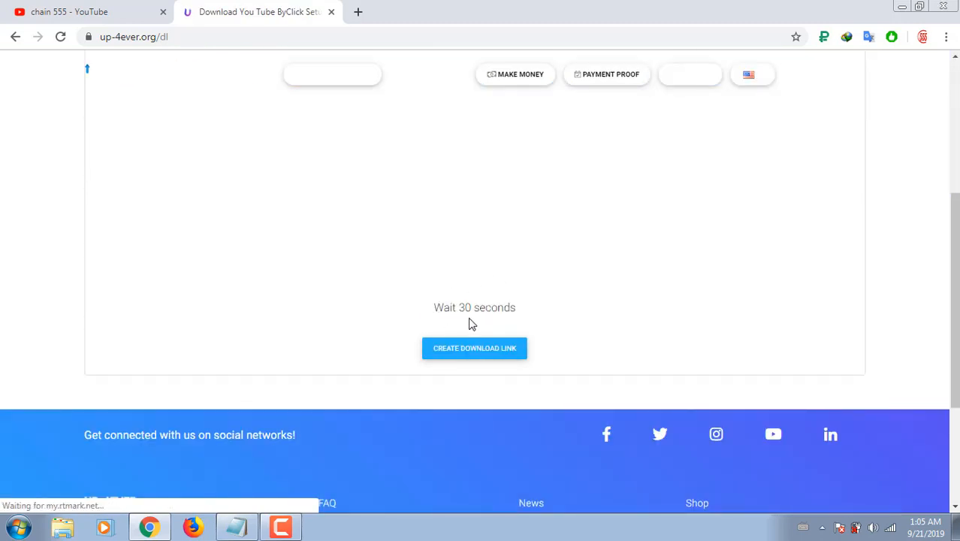
left_click(471, 348)
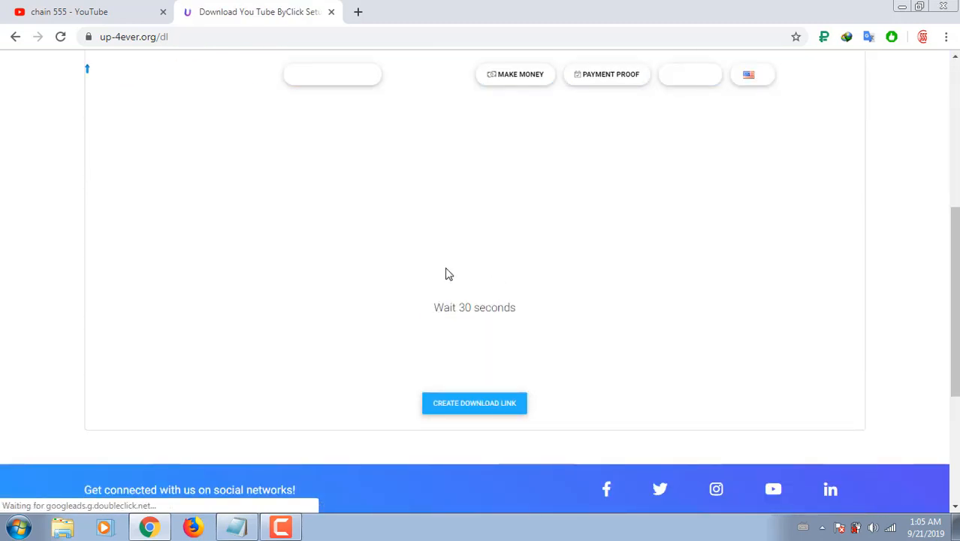
left_click(388, 364)
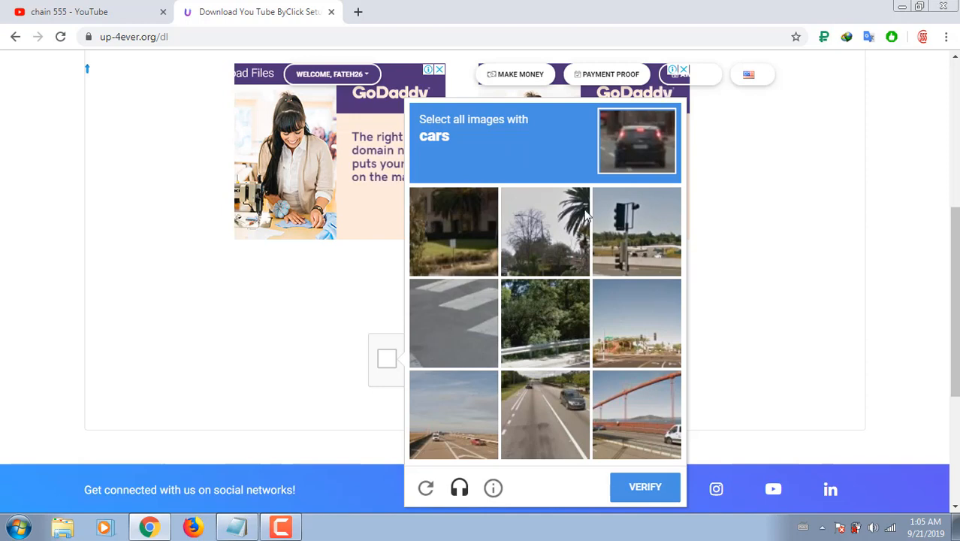
left_click(560, 405)
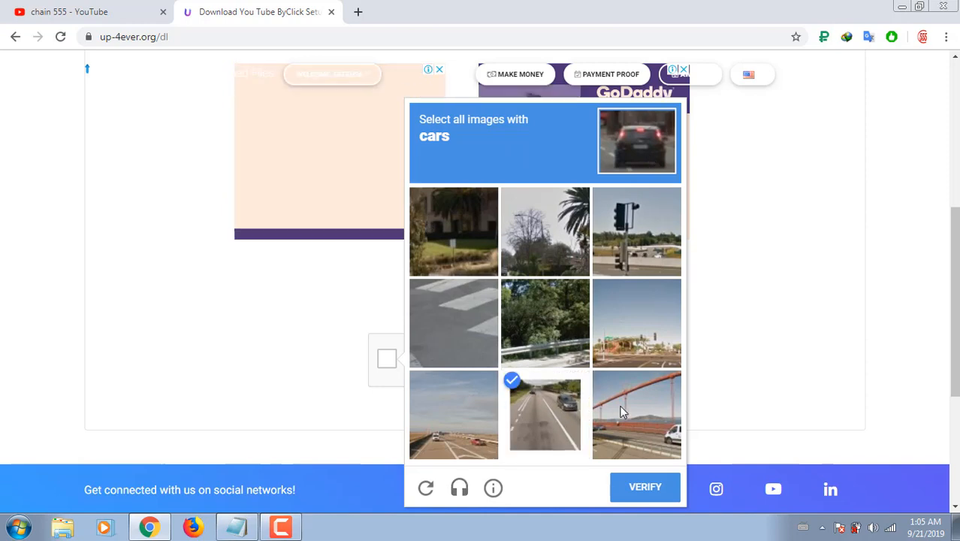
left_click(637, 413)
left_click(479, 438)
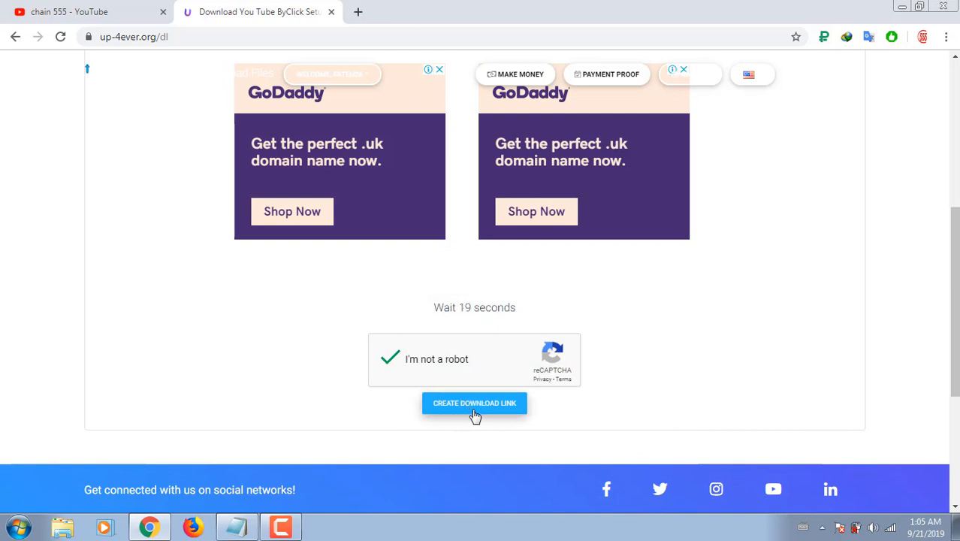
left_click(297, 524)
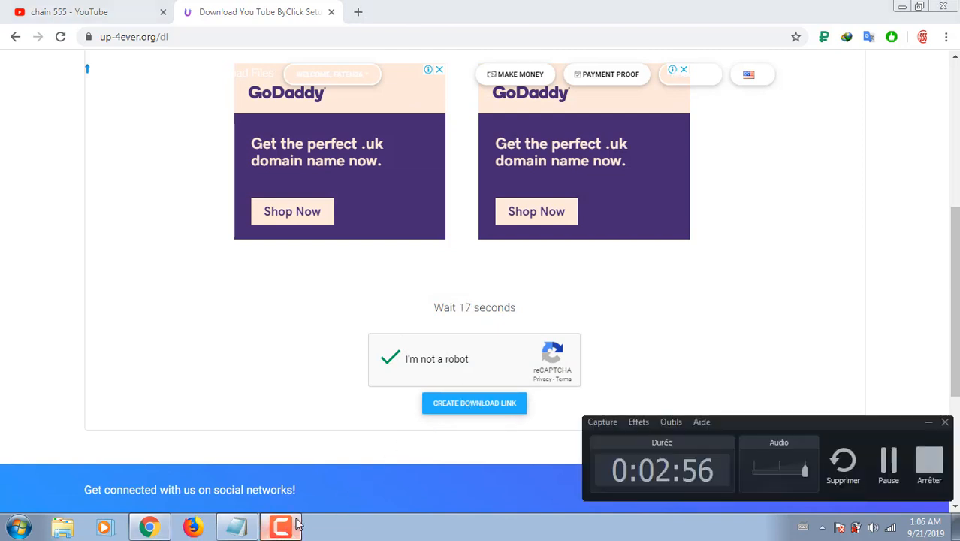
left_click(603, 422)
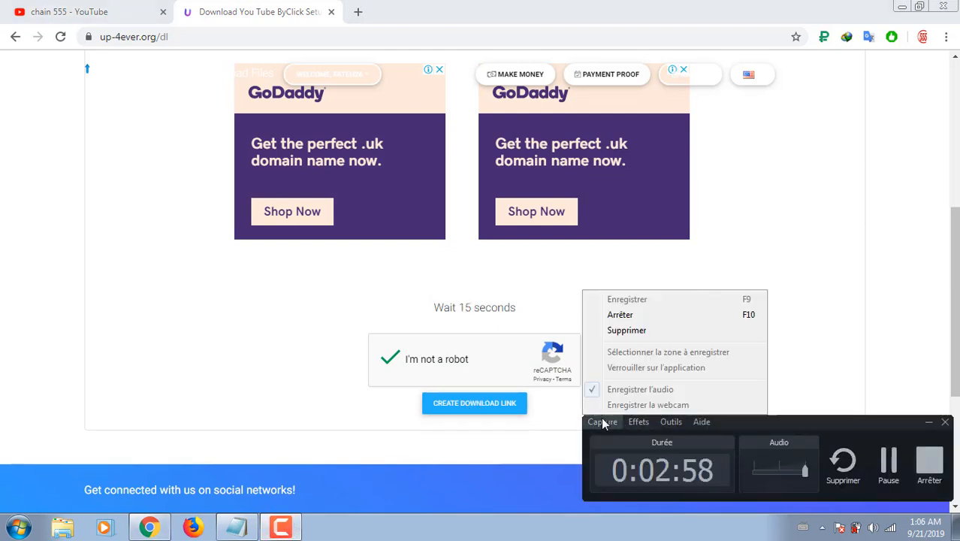
left_click(511, 441)
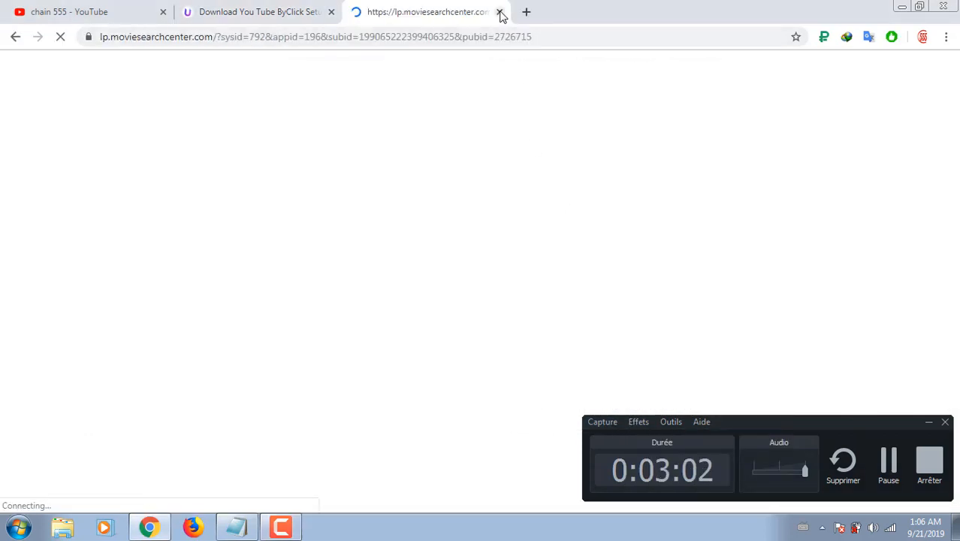
left_click(500, 12)
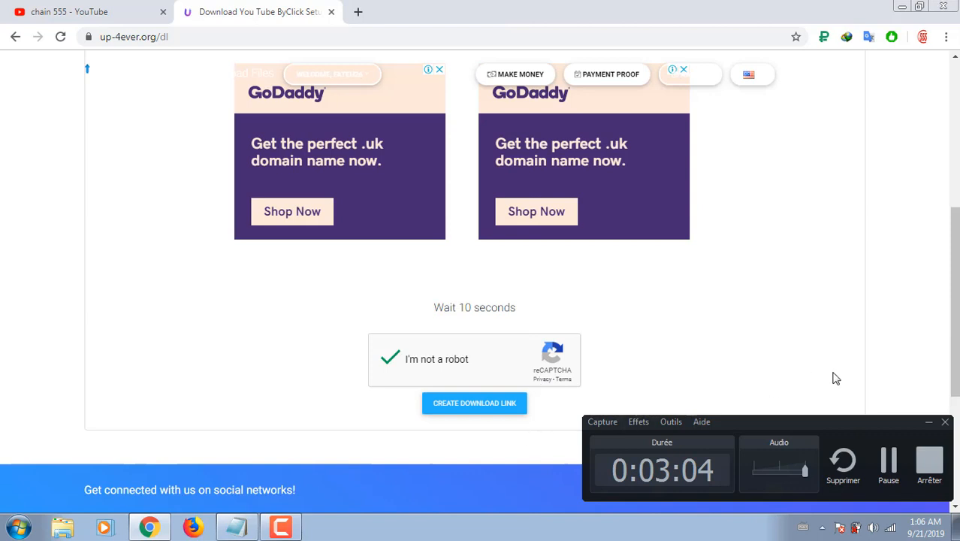
left_click(929, 423)
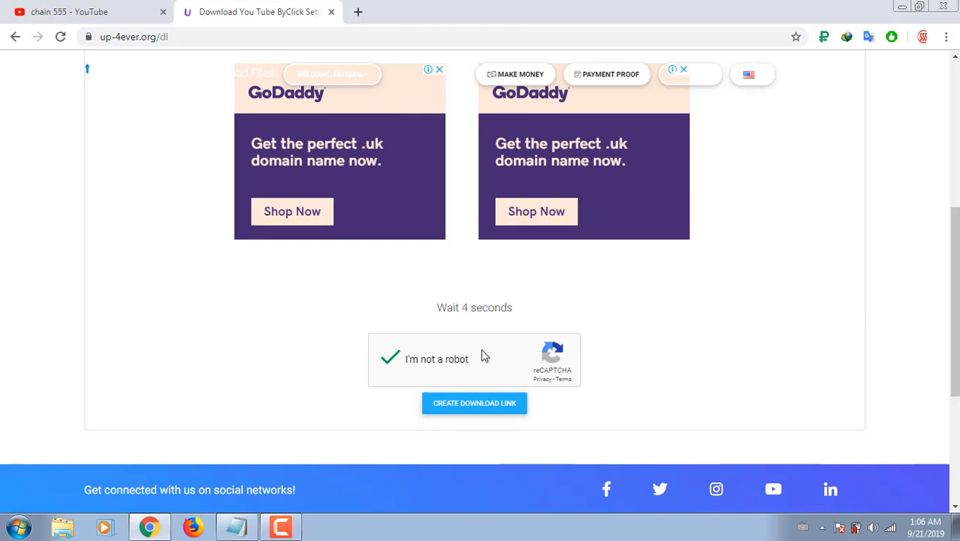
- Create the download link once the wait ends and start downloading YouTubeByClick-Setup.rar into Téléchargements\Compressed through the download manager
left_click(490, 405)
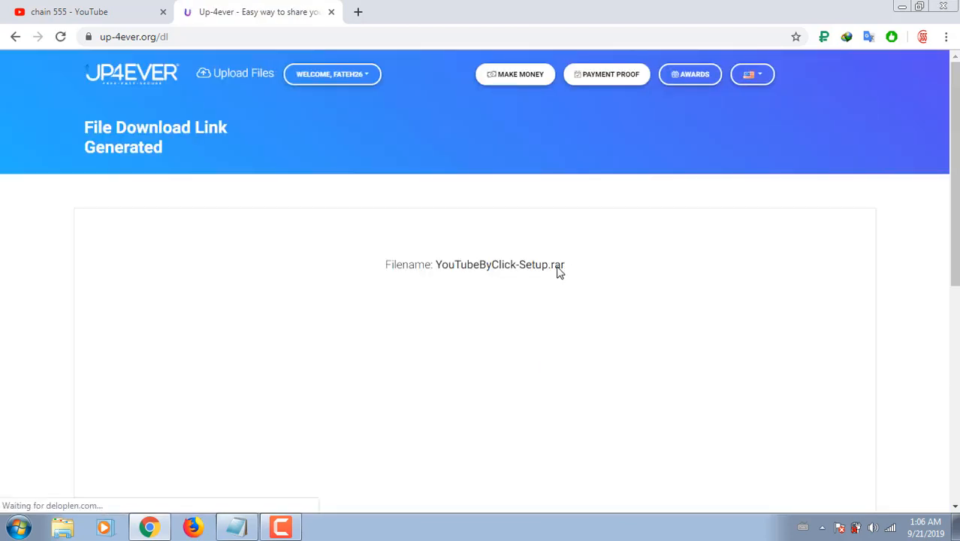
scroll(558, 272, "down", 4)
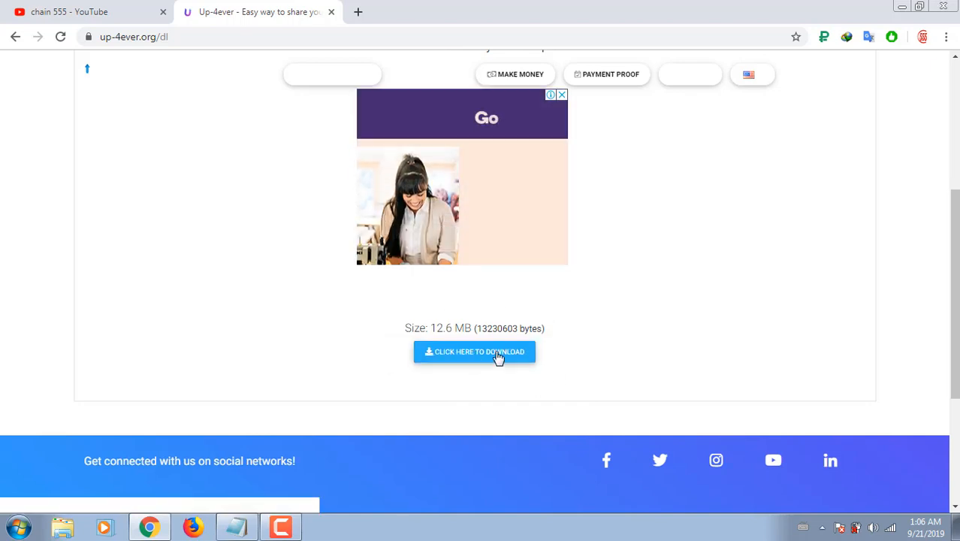
left_click(500, 358)
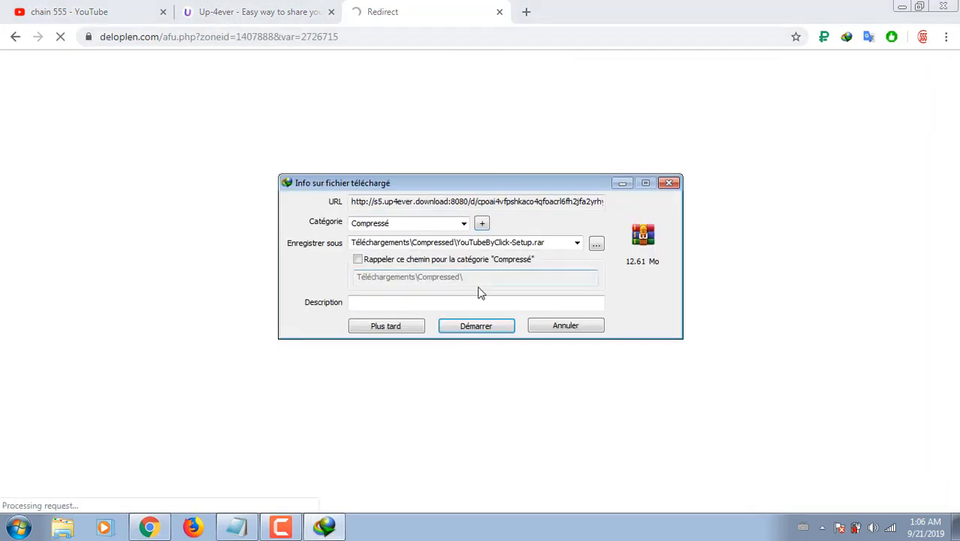
left_click(473, 326)
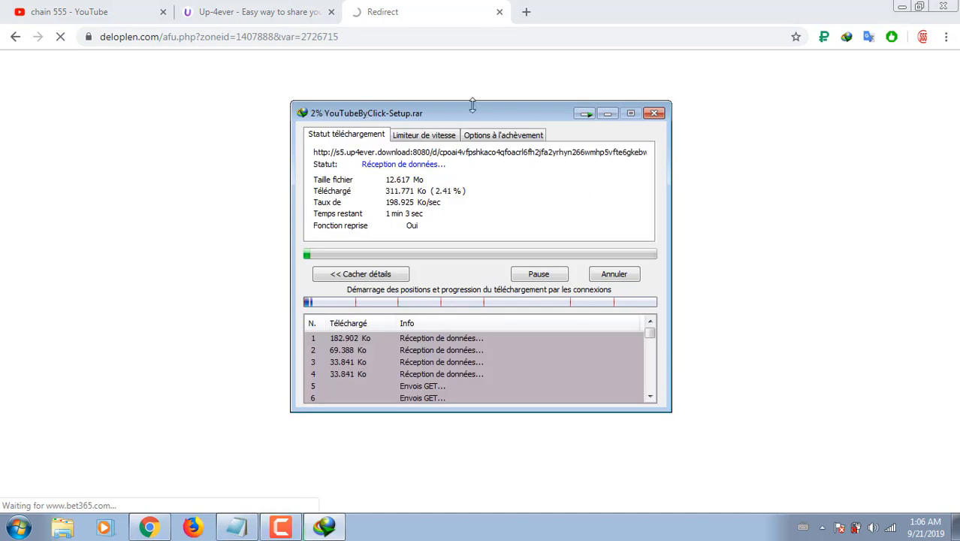
- Close the advertising tab and the Up-4ever tab, leaving Chrome minimised
left_click(498, 12)
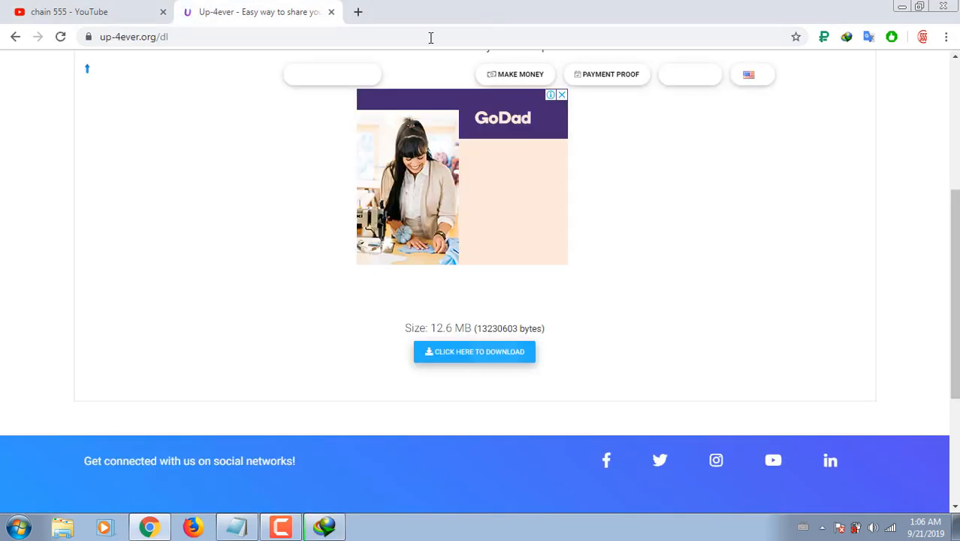
left_click(331, 12)
left_click(902, 7)
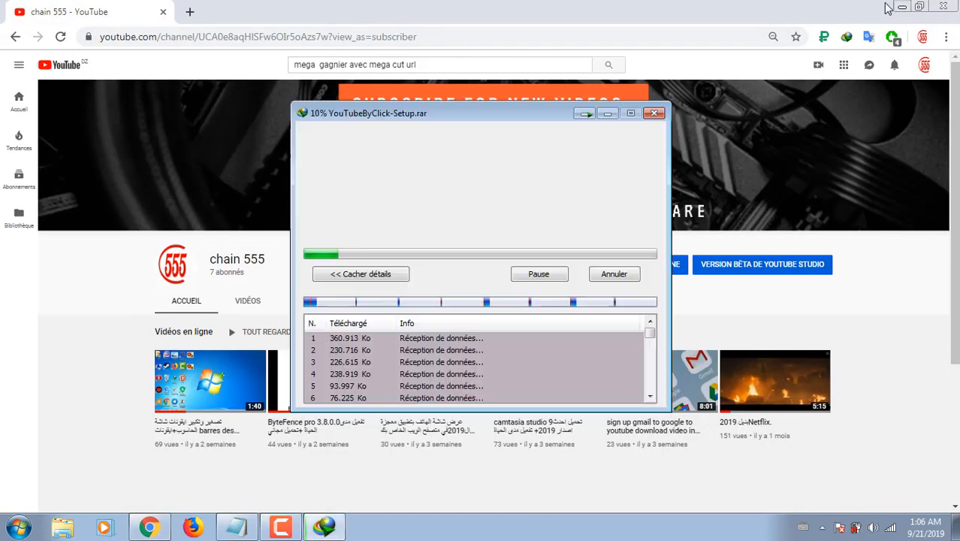
- Refresh the desktop while YouTubeByClick-Setup.rar is downloading
left_click_drag(689, 85, 631, 38)
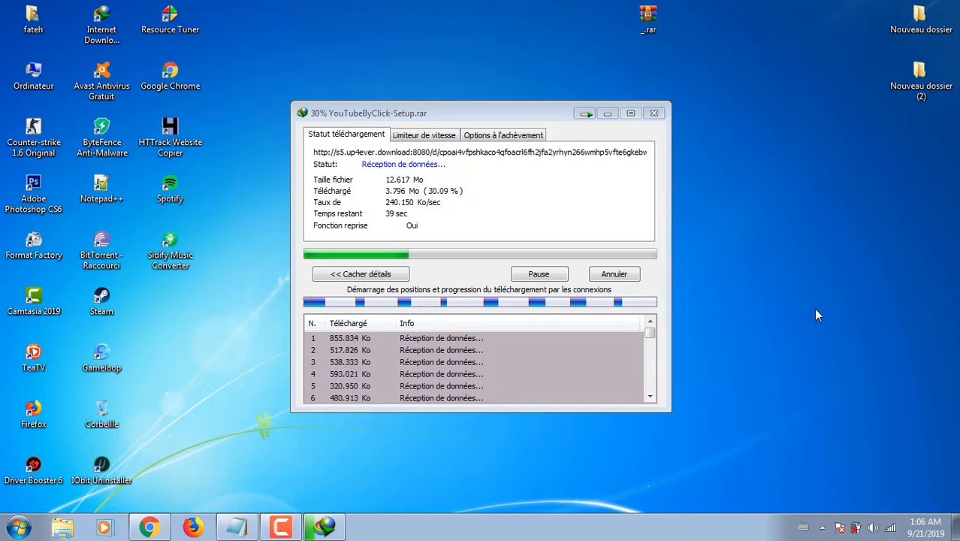
right_click(791, 274)
left_click(845, 316)
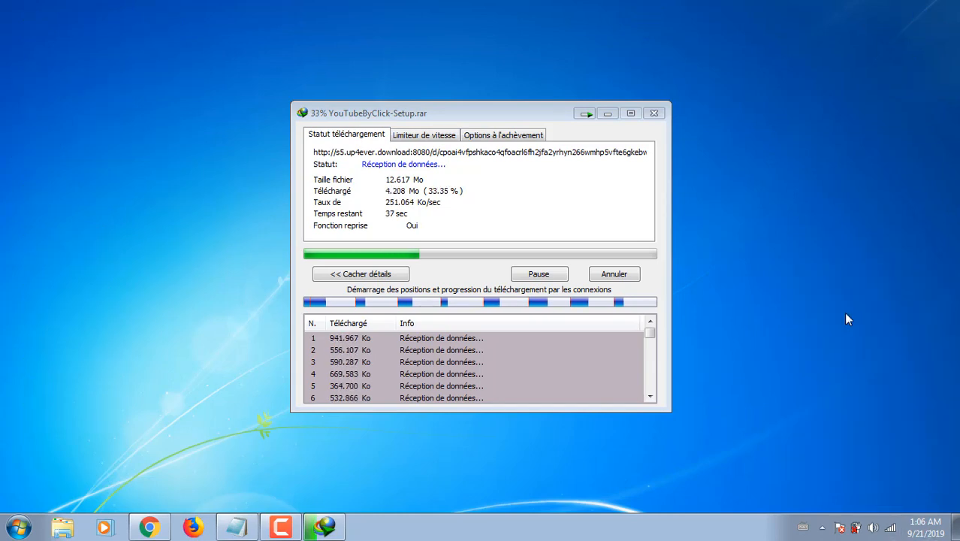
left_click(281, 529)
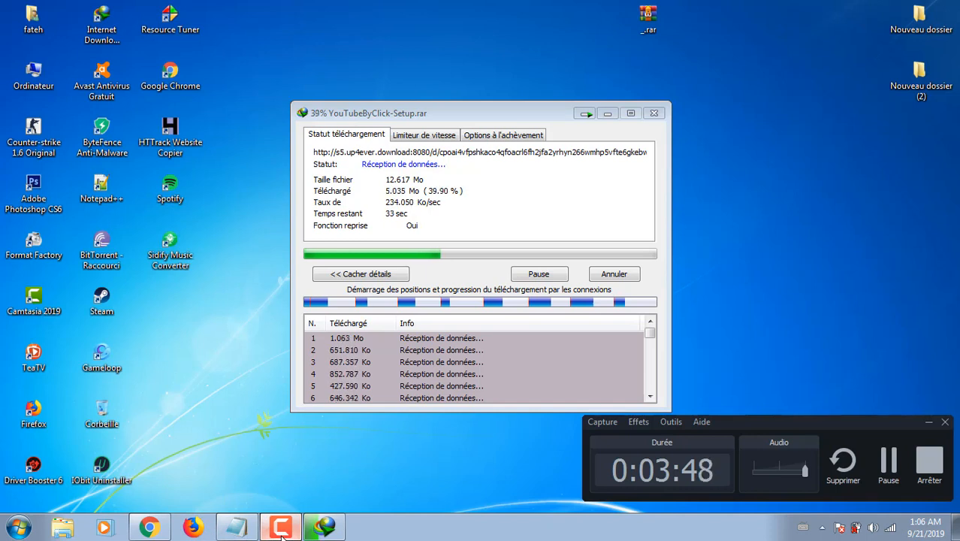
left_click(281, 528)
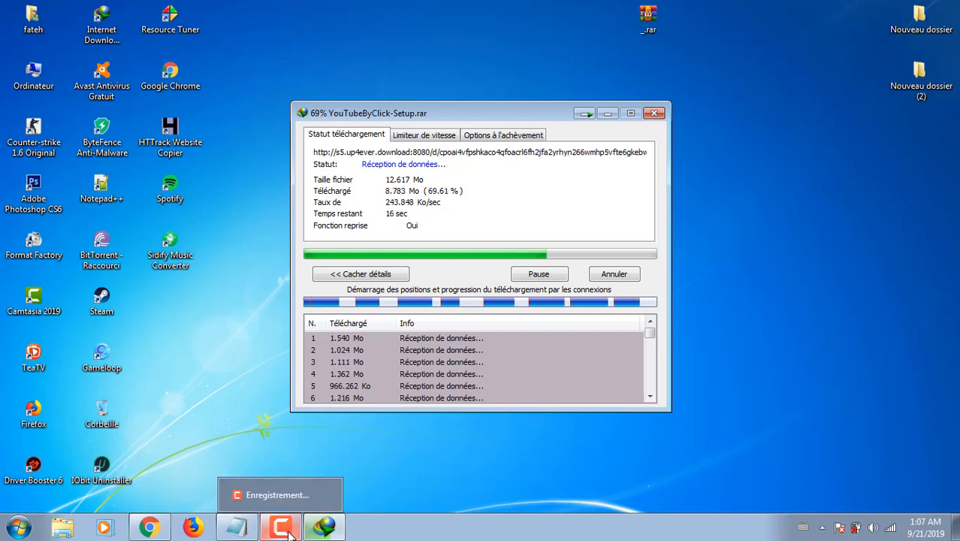
left_click(291, 533)
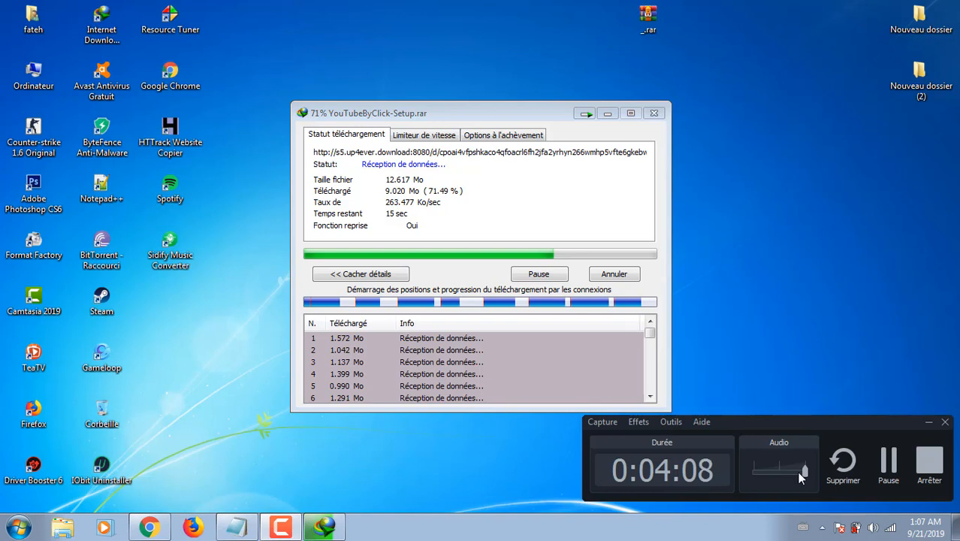
left_click(896, 469)
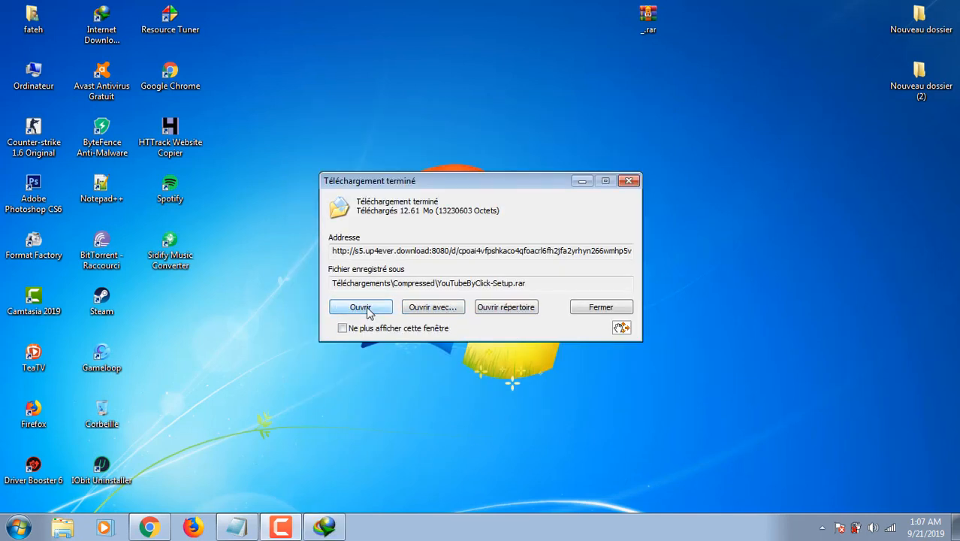
- Open the folder of the finished download and place YouTubeByClick-Setup.rar on the desktop
left_click(505, 307)
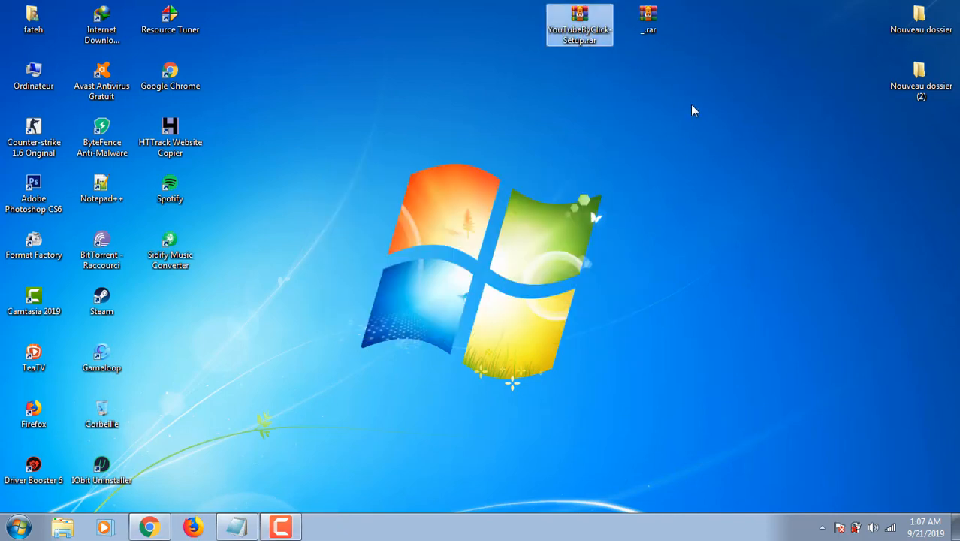
left_click(693, 111)
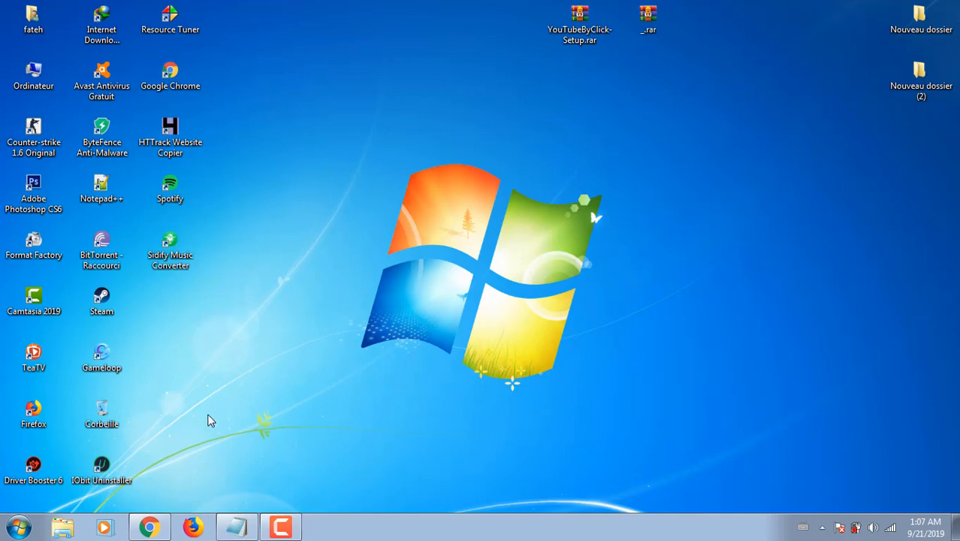
left_click(151, 528)
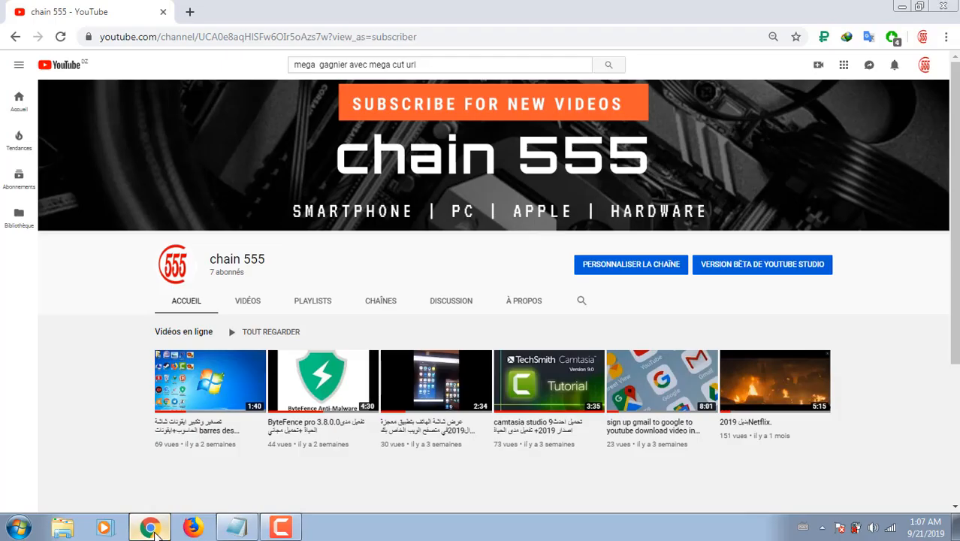
left_click(151, 528)
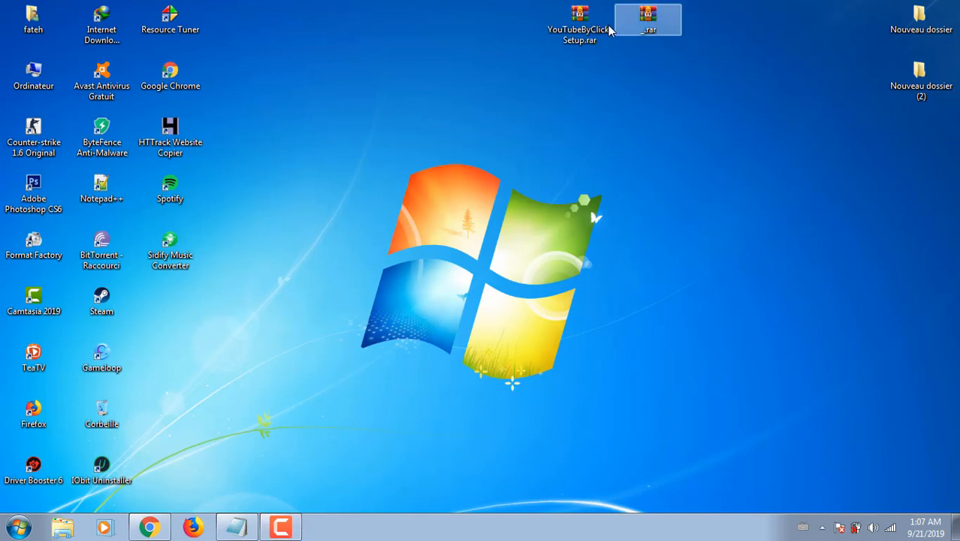
- Check the contents of YouTubeByClick-Setup.rar, extract it onto the desktop and place the extracted installer beside the archive
double_click(580, 18)
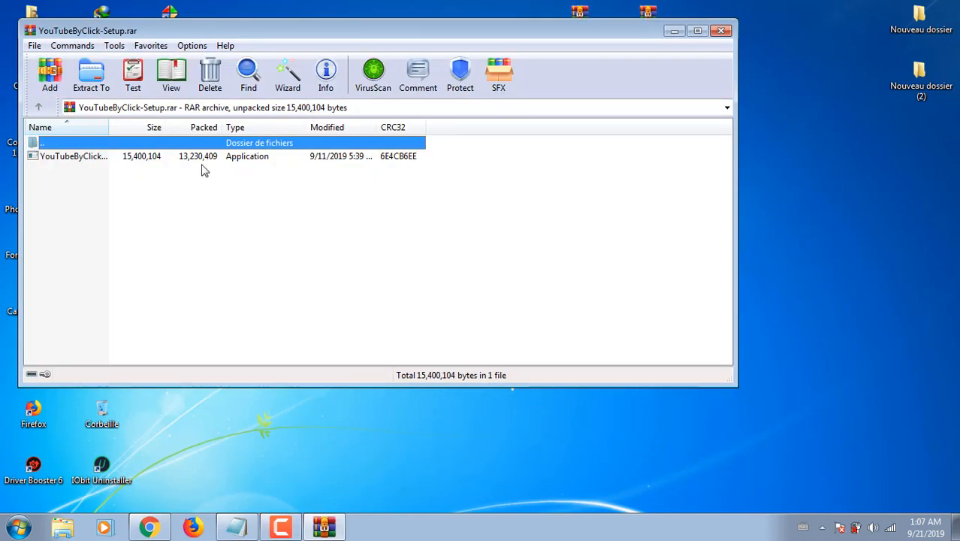
left_click(720, 31)
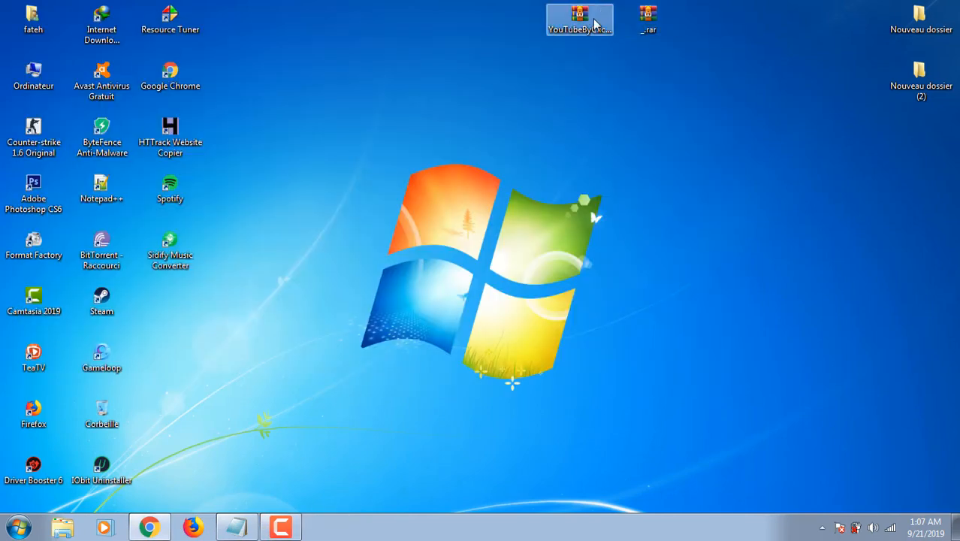
right_click(595, 24)
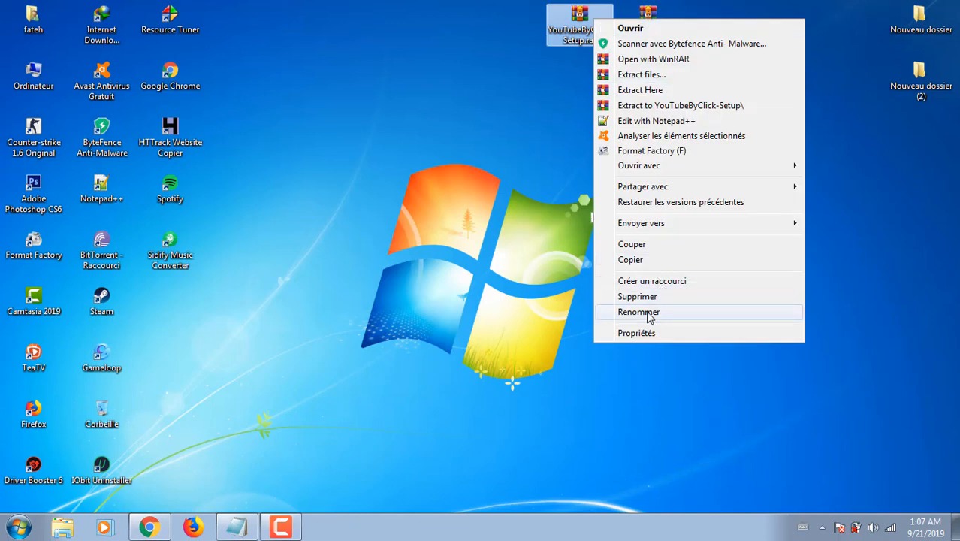
left_click(647, 91)
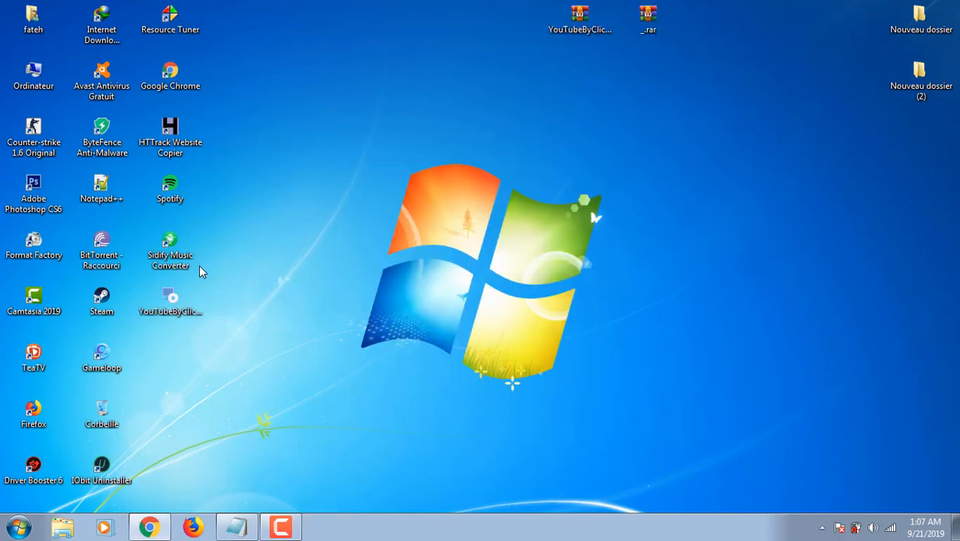
left_click_drag(184, 296, 558, 46)
- Delete the YouTubeByClick-Setup.rar archive from the desktop
right_click(579, 24)
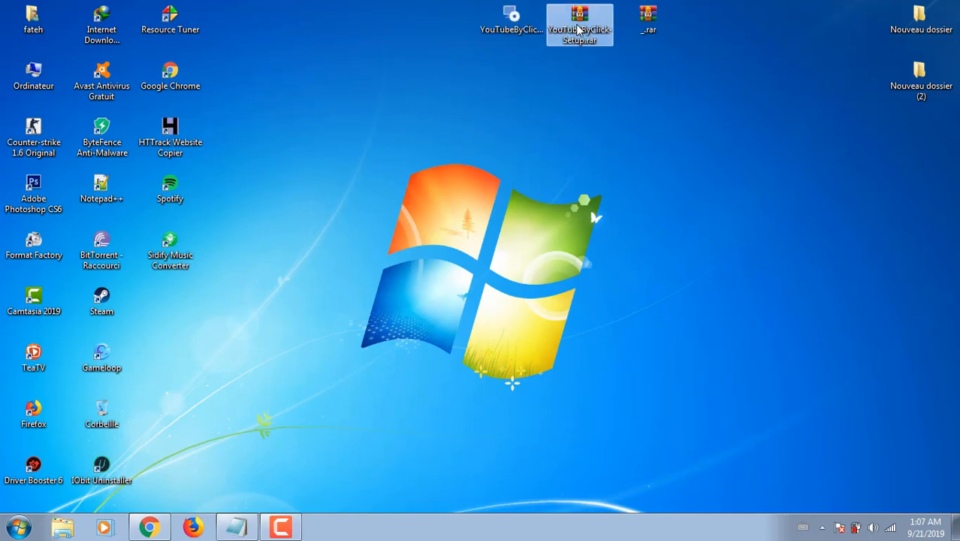
left_click(634, 303)
left_click(536, 320)
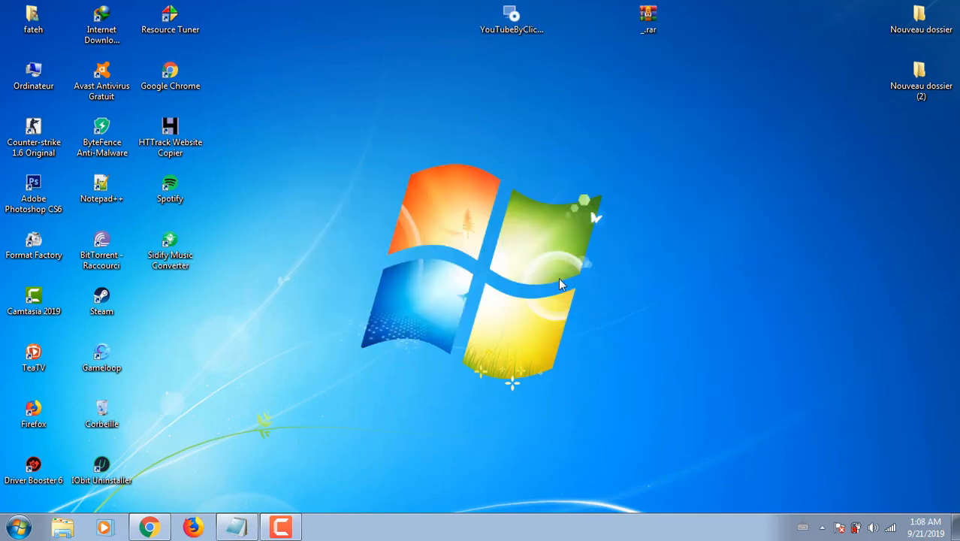
- Extract _.rar onto the desktop and place Configuration.dll below the YouTubeByClick installer
right_click(653, 18)
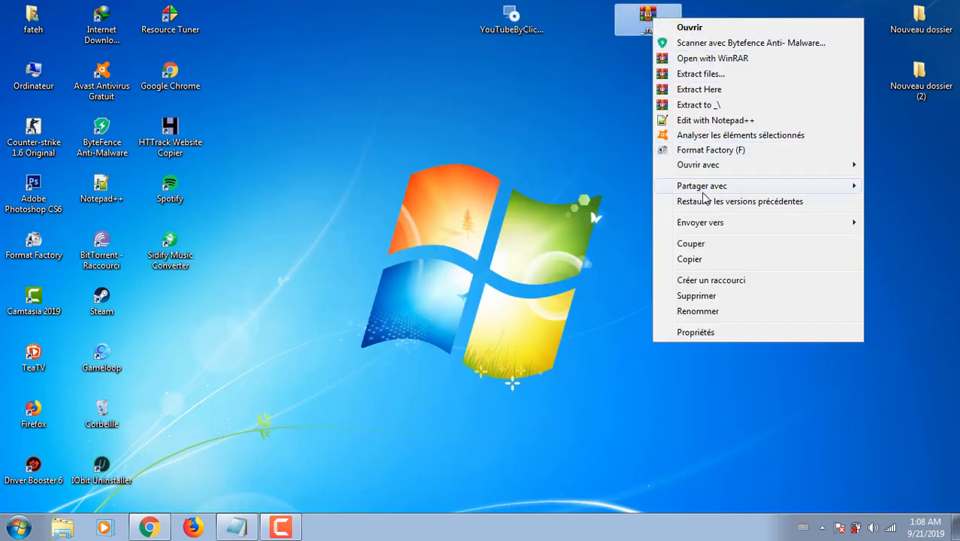
left_click(708, 89)
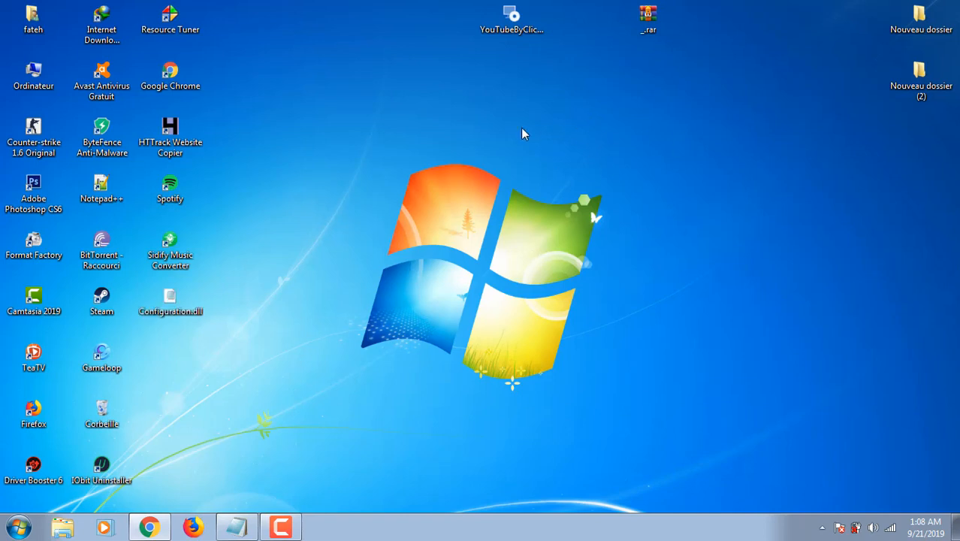
left_click_drag(187, 316, 529, 90)
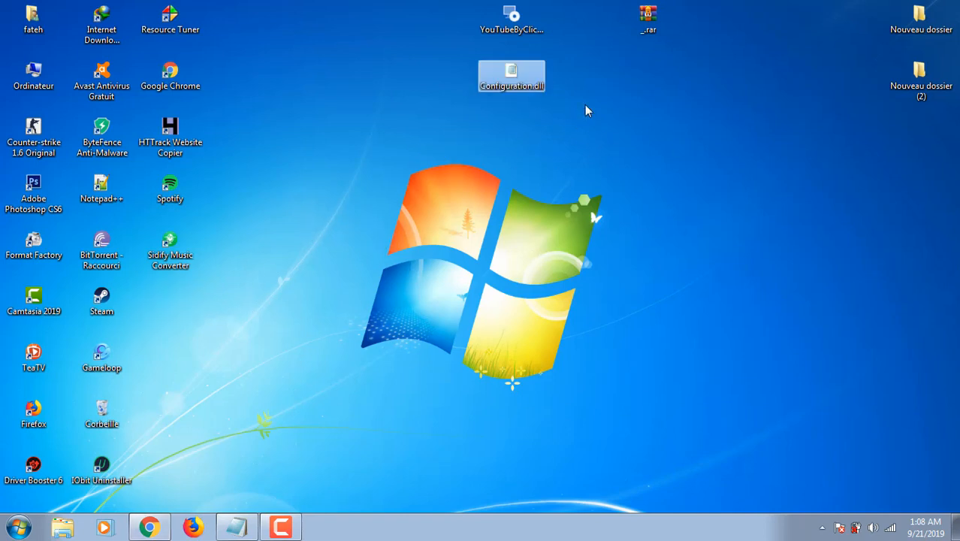
- Delete the _.rar archive from the desktop
left_click(653, 29)
right_click(656, 27)
left_click(706, 301)
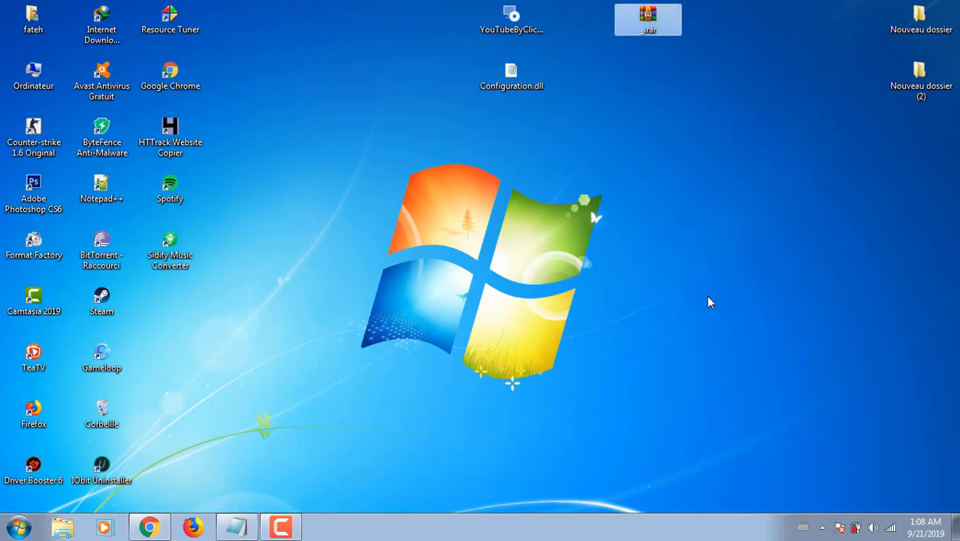
left_click(544, 320)
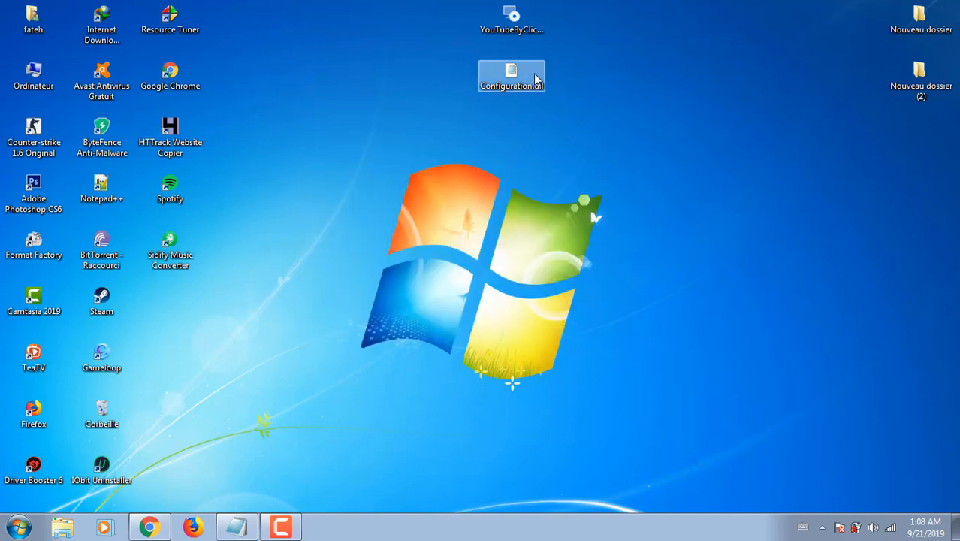
- Install YouTube By Click with French as the setup language in C:\Program Files (x86)\YouTube By Click\ and finish the wizard
double_click(513, 16)
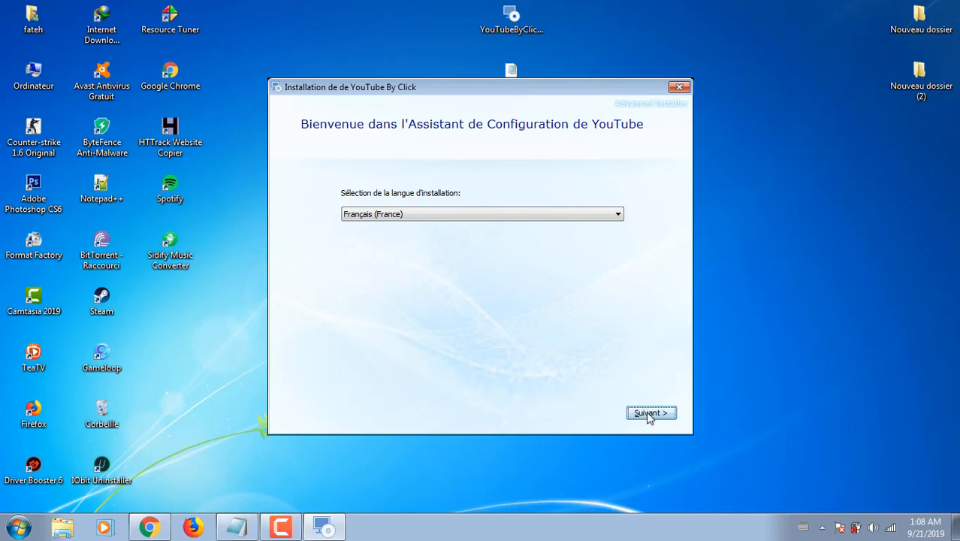
left_click(647, 414)
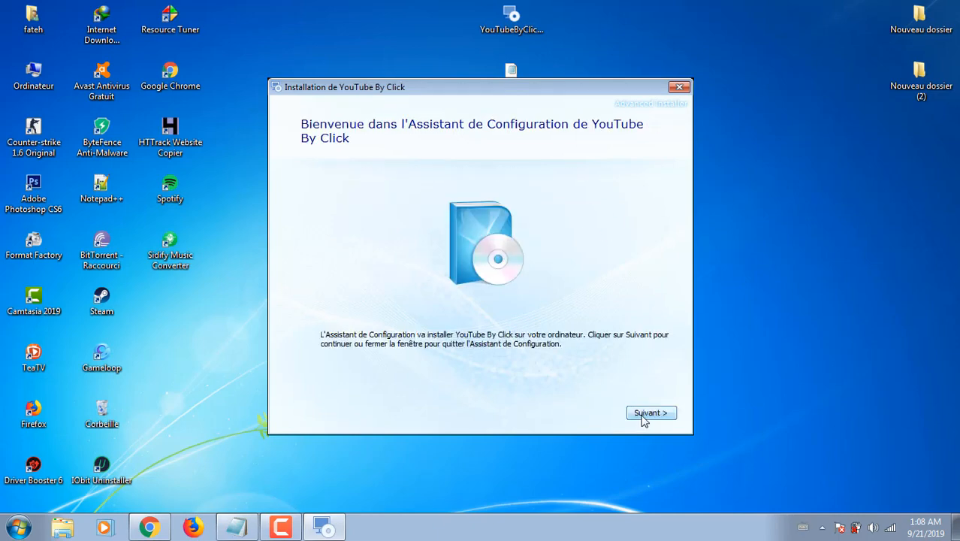
left_click(643, 417)
left_click(644, 417)
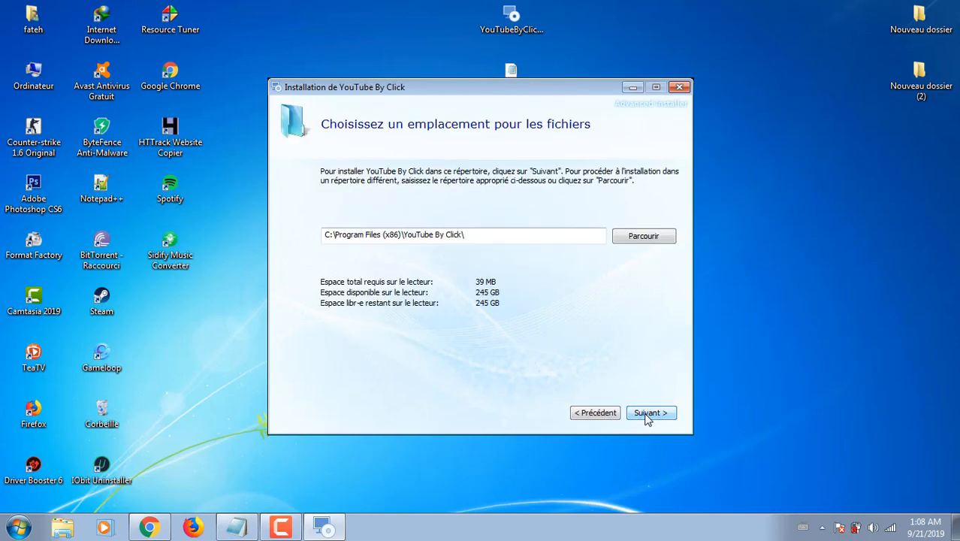
left_click(646, 416)
left_click(648, 415)
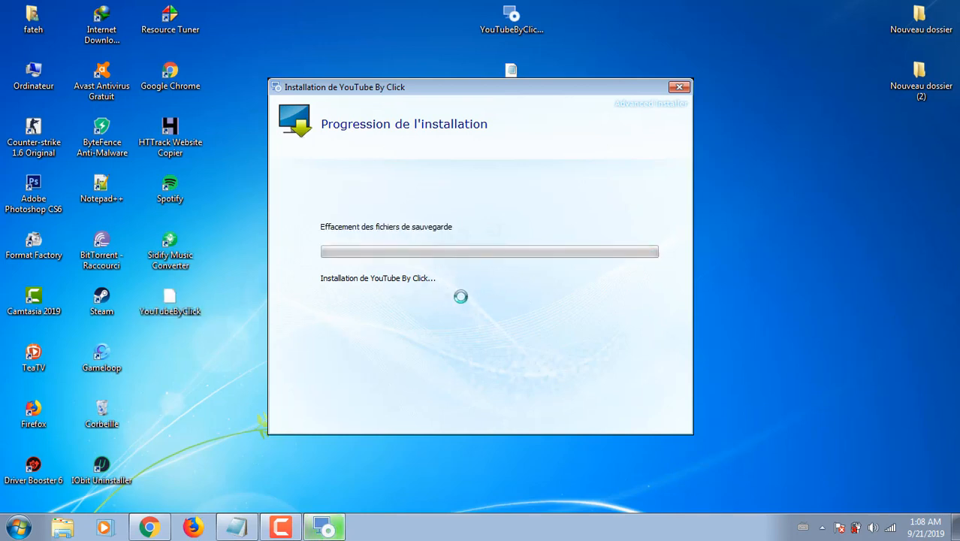
left_click(481, 346)
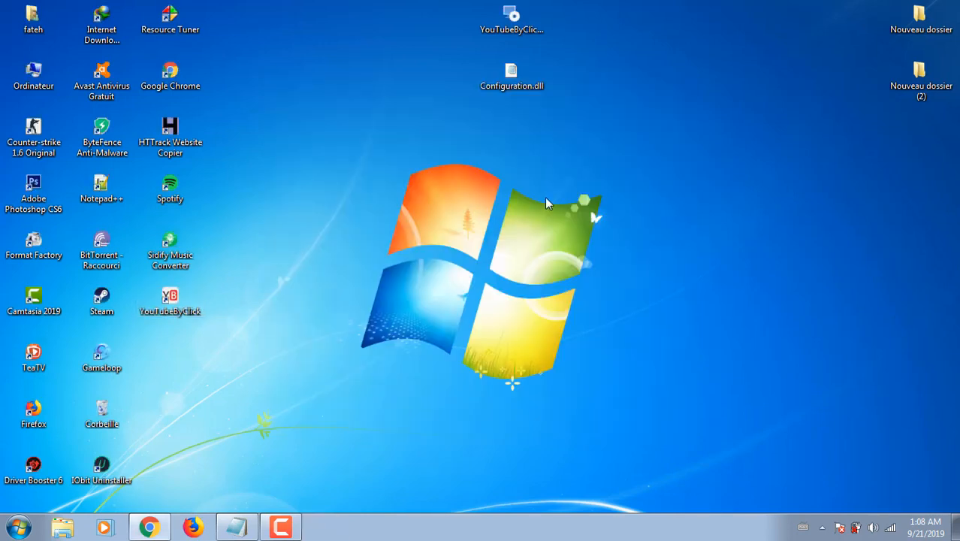
- Launch YouTubeByClick from the desktop, dismiss the premium offer and remove the stopped MP3 download from the list
double_click(188, 309)
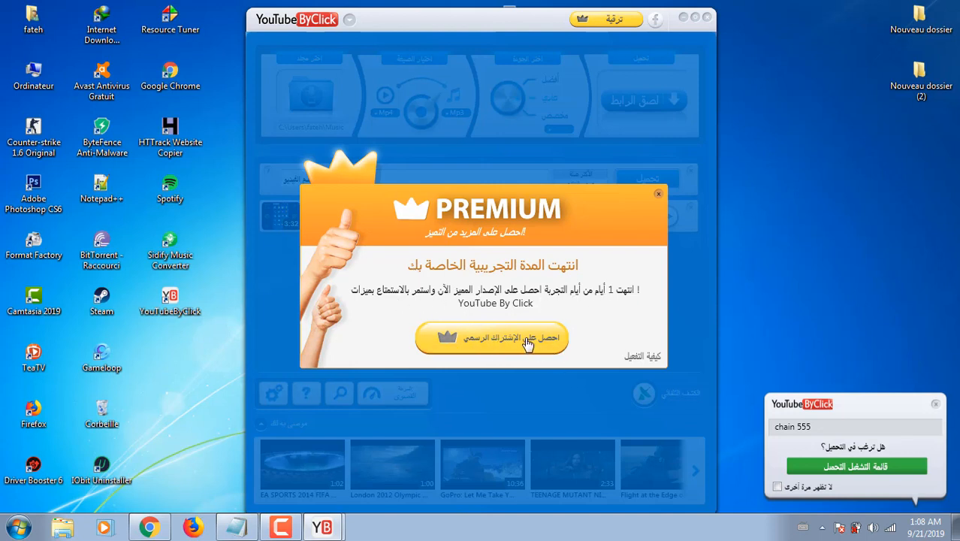
left_click(658, 196)
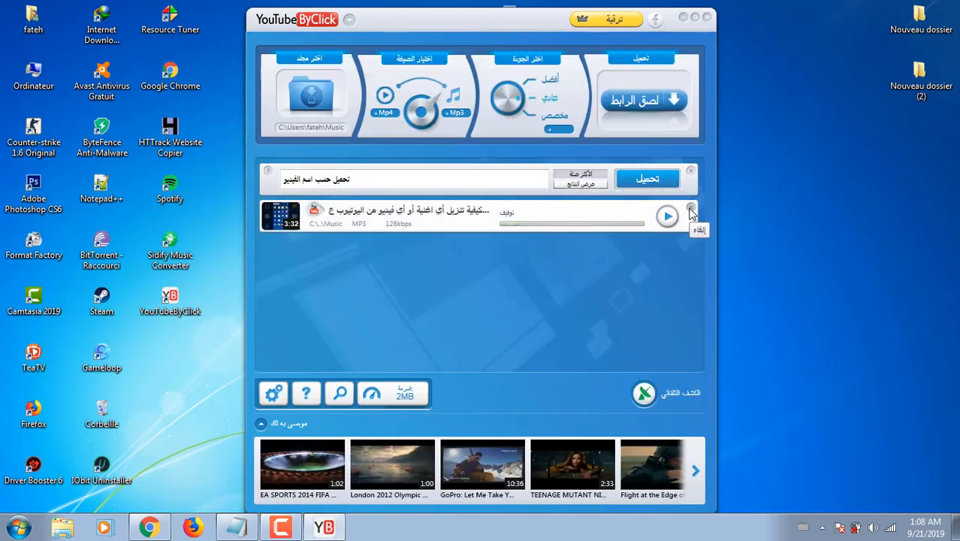
left_click(691, 210)
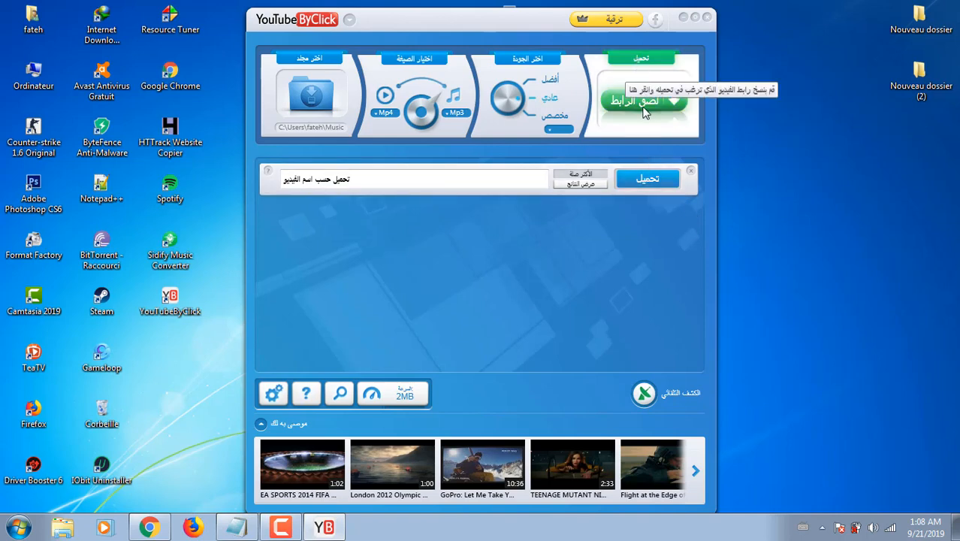
- Open the premium upgrade page, close its browser window and dismiss the premium offer
left_click(629, 26)
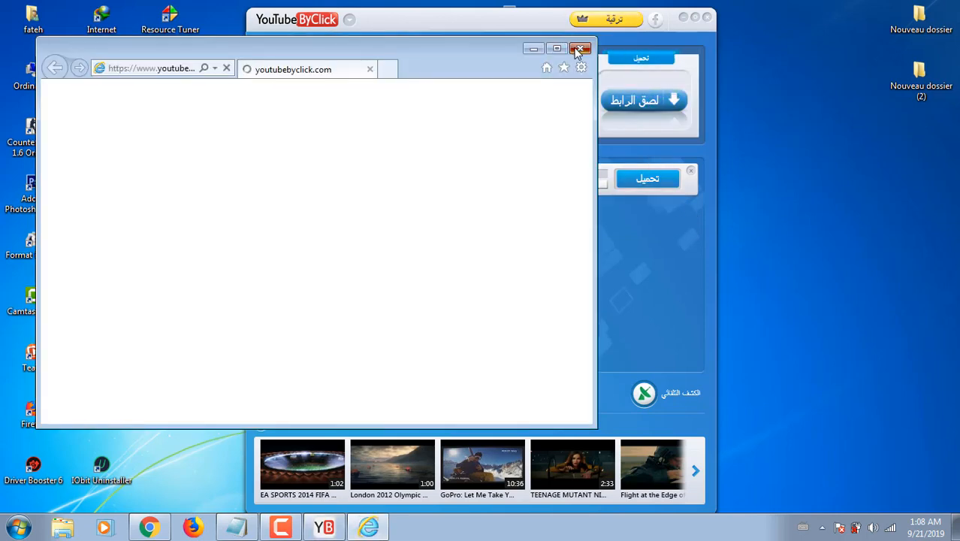
left_click(579, 48)
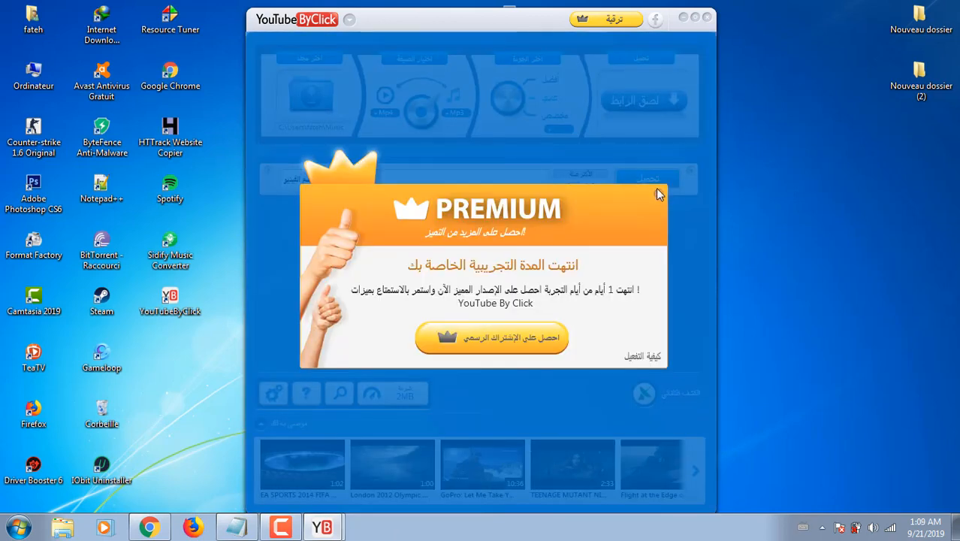
left_click(658, 197)
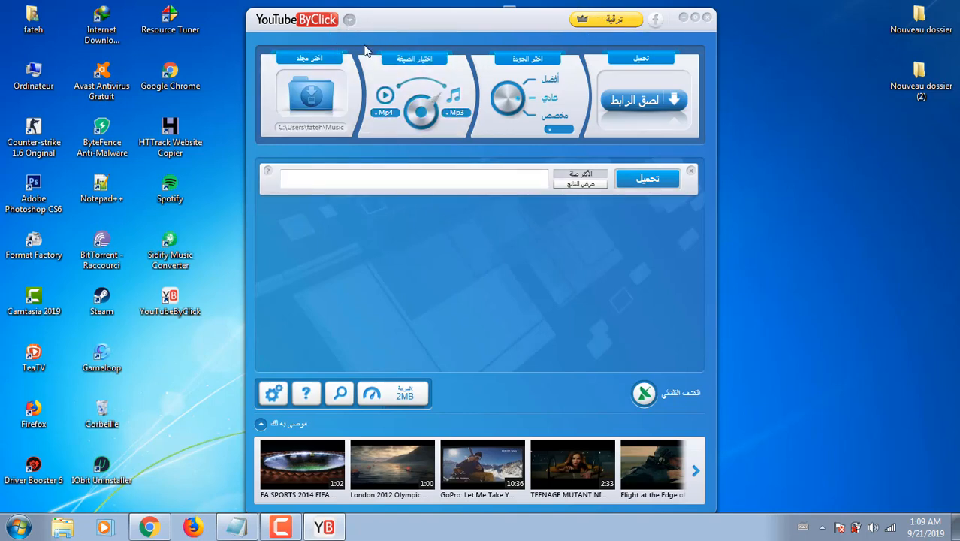
- View the program's about information and close it
left_click(350, 19)
left_click(321, 203)
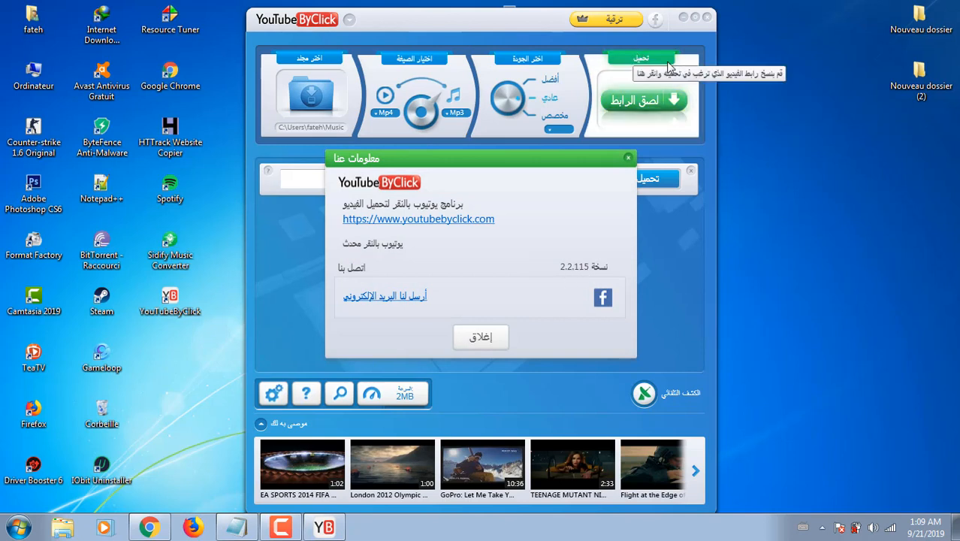
left_click(629, 159)
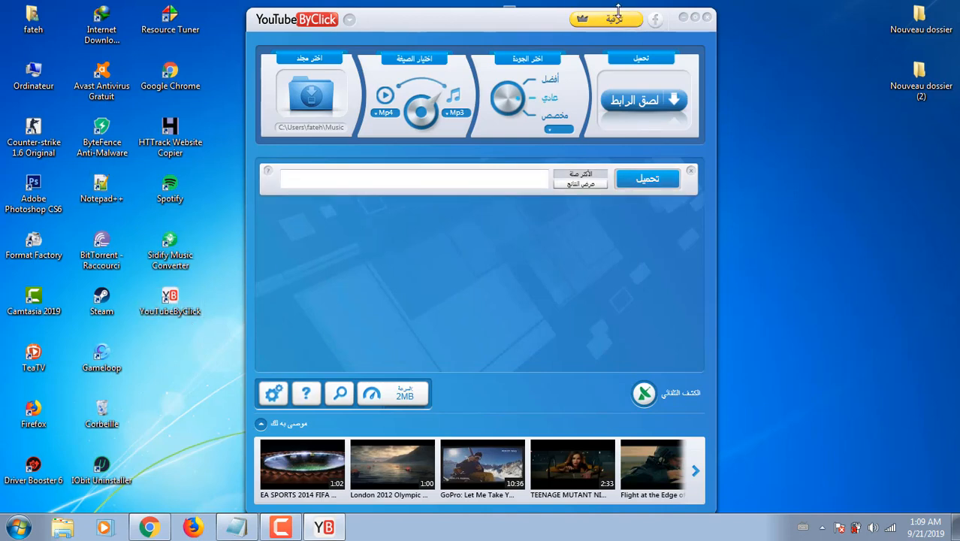
- Move the YouTubeByClick window aside and place Configuration.dll in the free desktop area beside the installer
left_click_drag(521, 26, 740, 30)
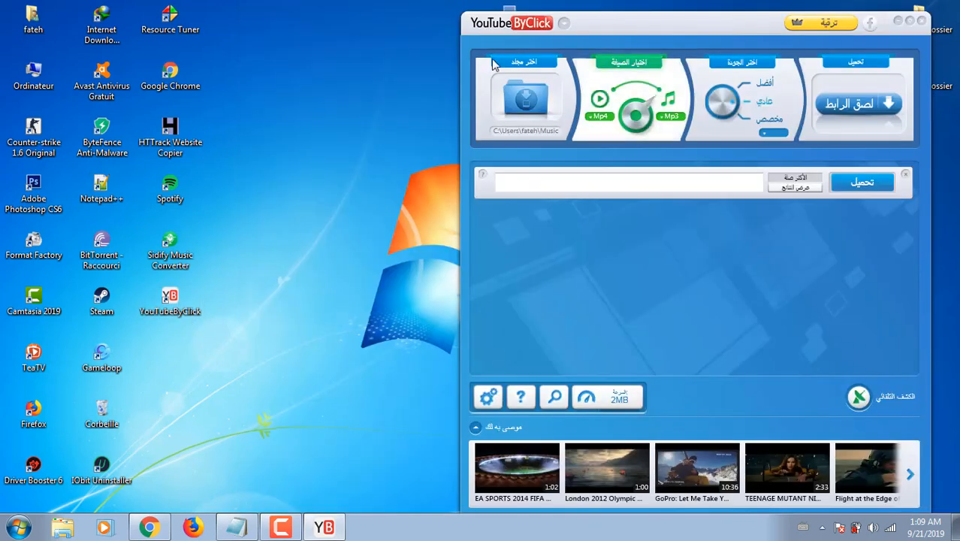
left_click_drag(599, 31, 639, 37)
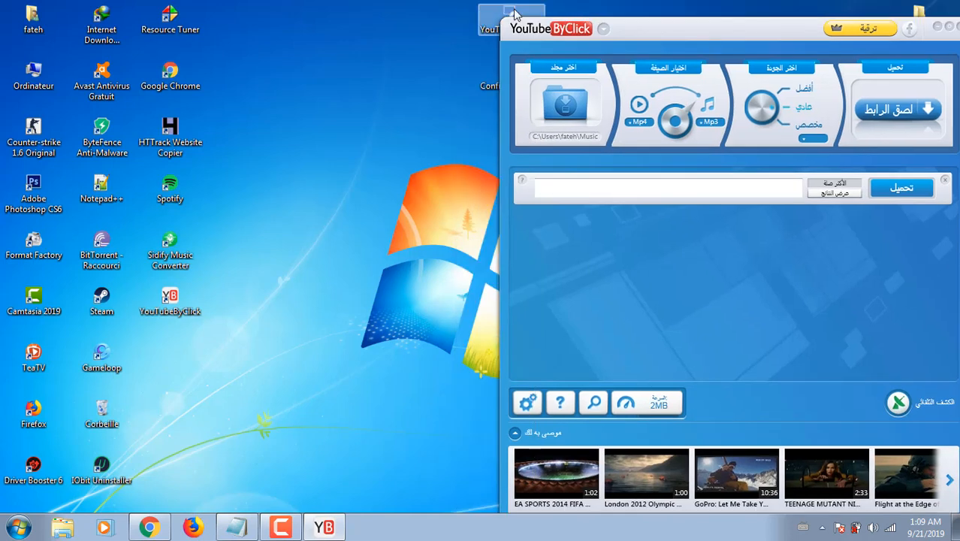
left_click_drag(483, 90, 373, 19)
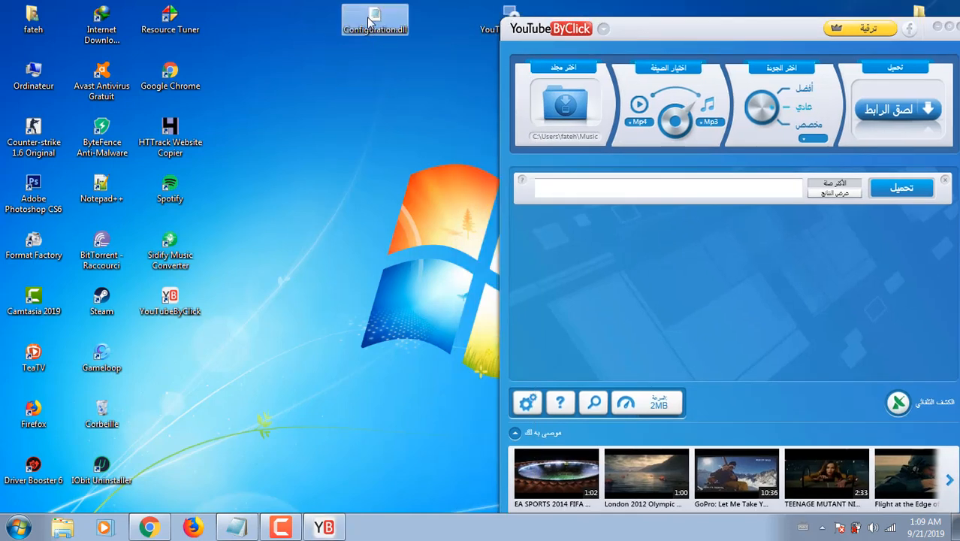
- Copy Configuration.dll from the desktop and open the file location of the YouTubeByClick shortcut, moving the folder window aside
right_click(370, 16)
left_click(406, 271)
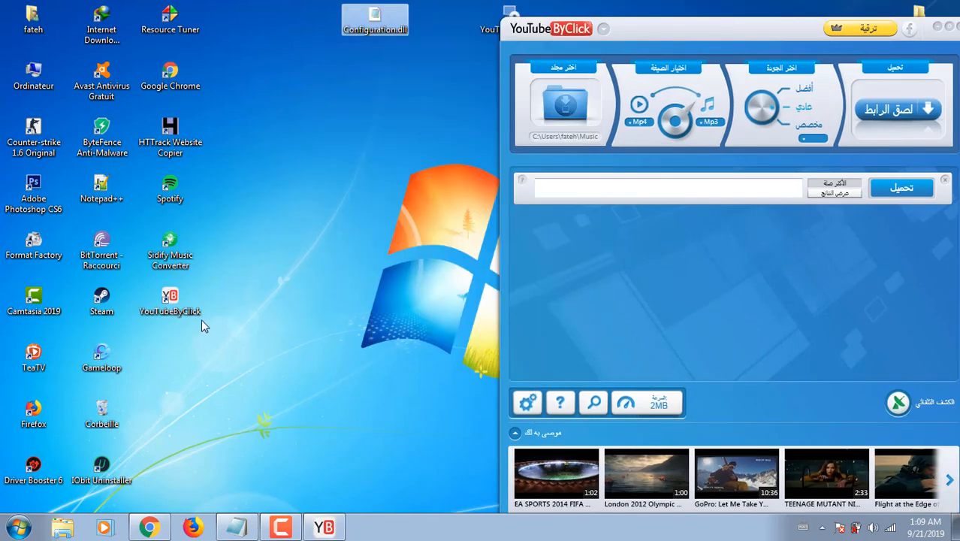
left_click(185, 299)
right_click(187, 299)
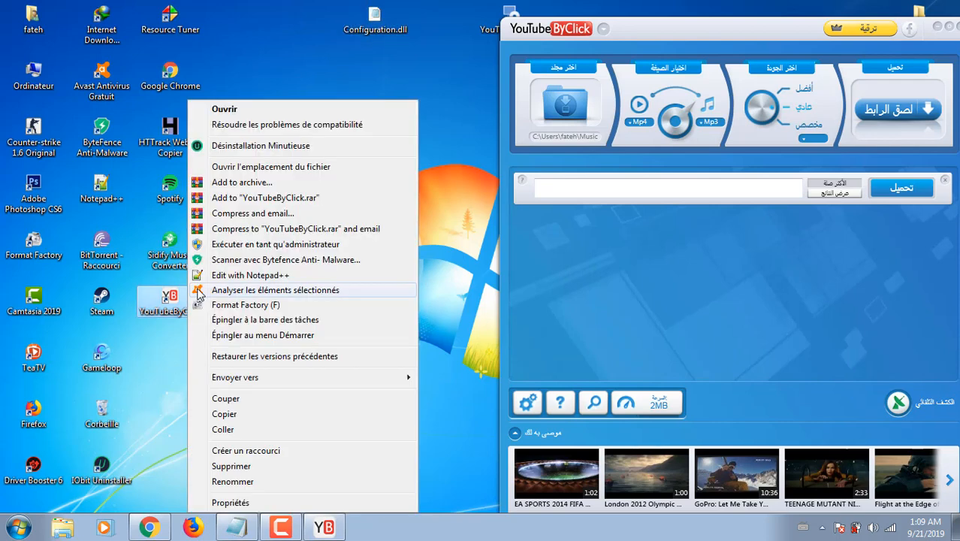
left_click(261, 168)
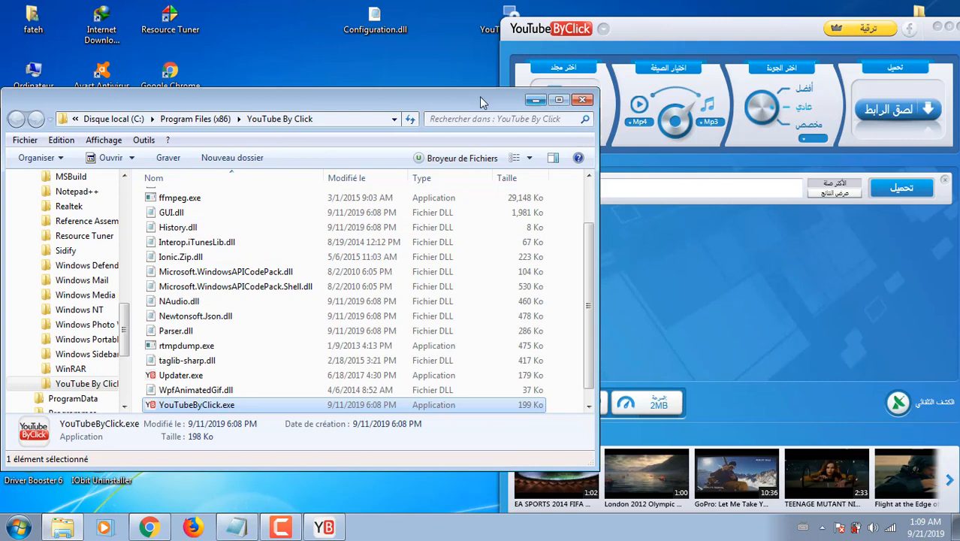
left_click_drag(478, 102, 414, 44)
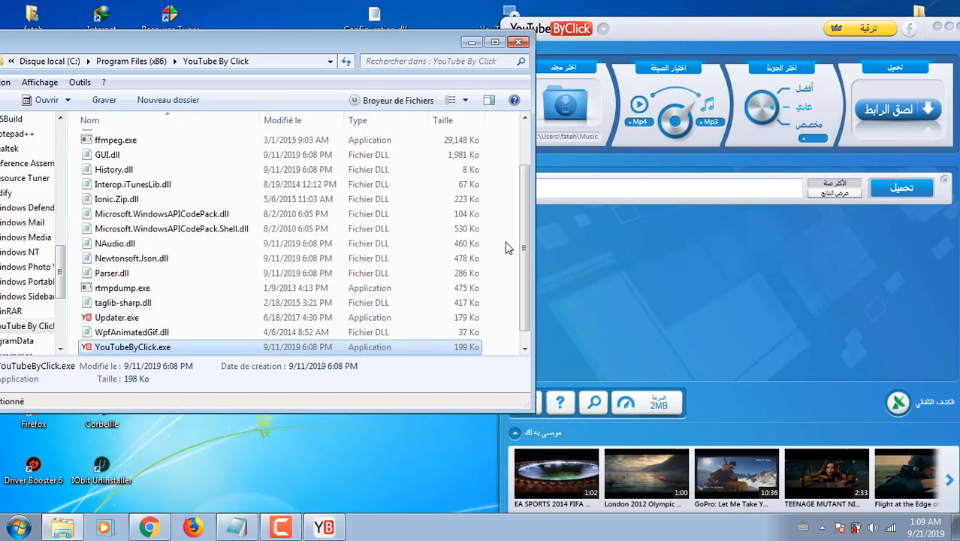
- Try to paste Configuration.dll into the YouTube By Click program folder, replacing the existing file, and cancel the copy
right_click(503, 241)
left_click(502, 175)
right_click(502, 138)
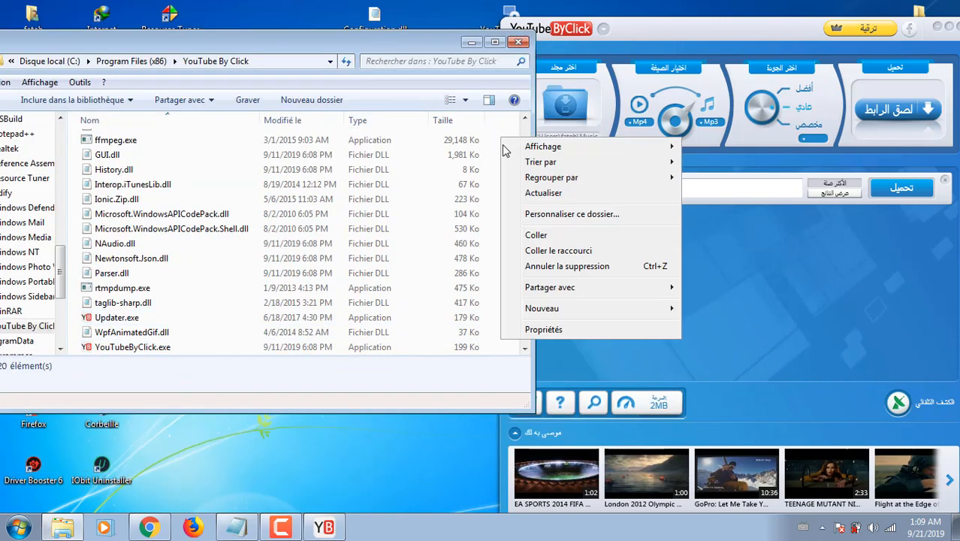
left_click(535, 232)
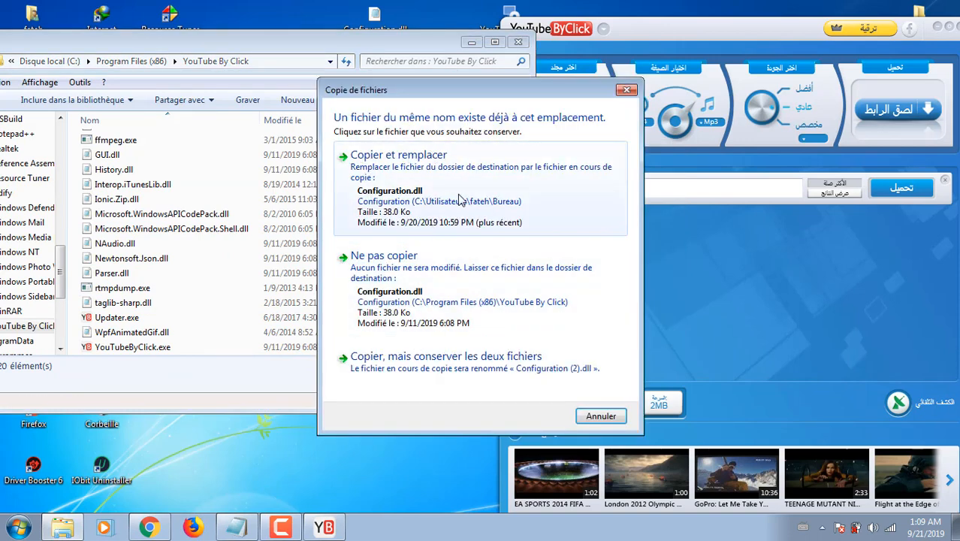
left_click(453, 173)
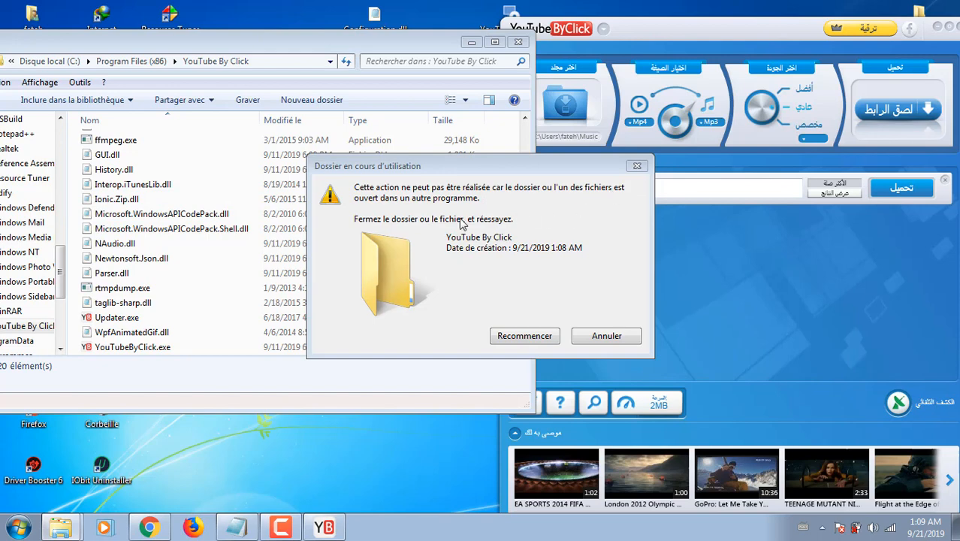
left_click(606, 335)
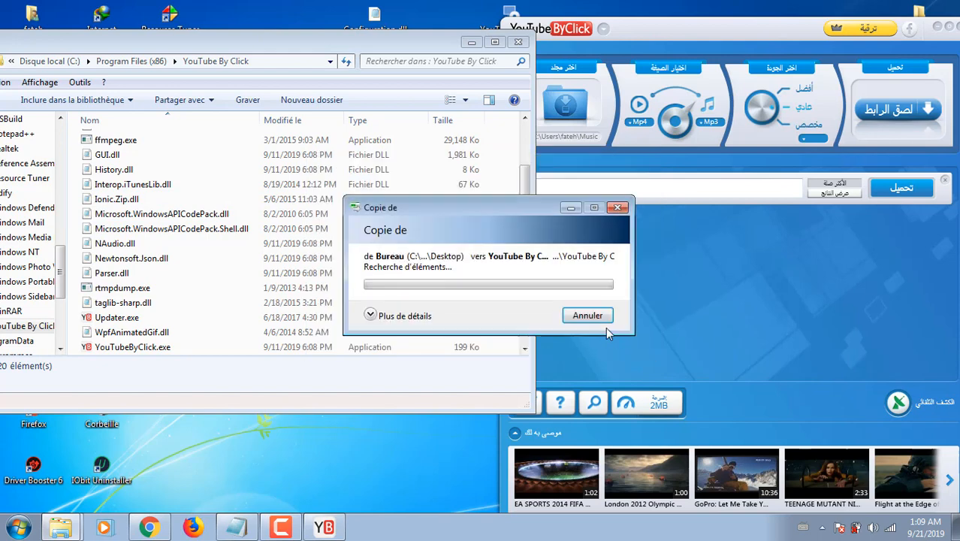
left_click(619, 206)
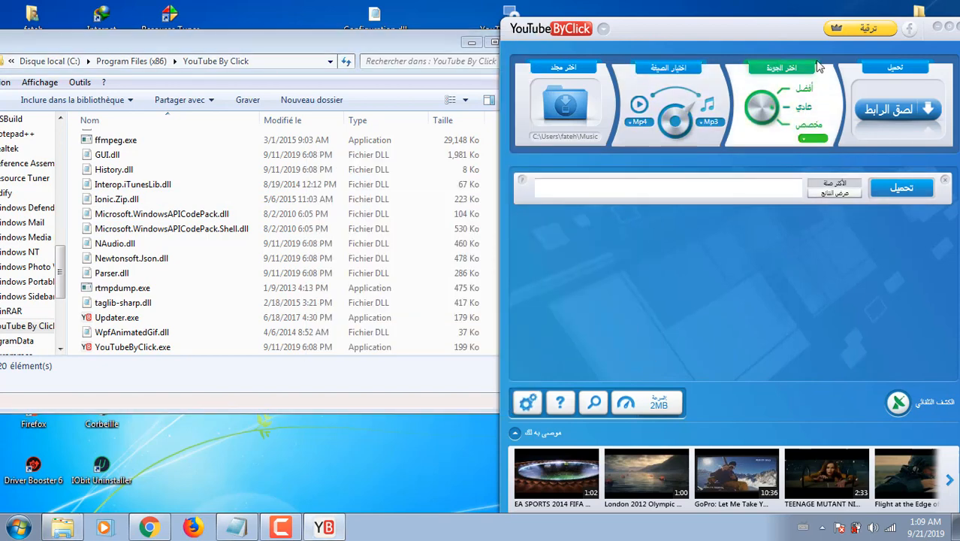
- Close YouTubeByClick, paste Configuration.dll into its program folder with replacement of the existing file, and close the folder window
left_click_drag(796, 34, 740, 34)
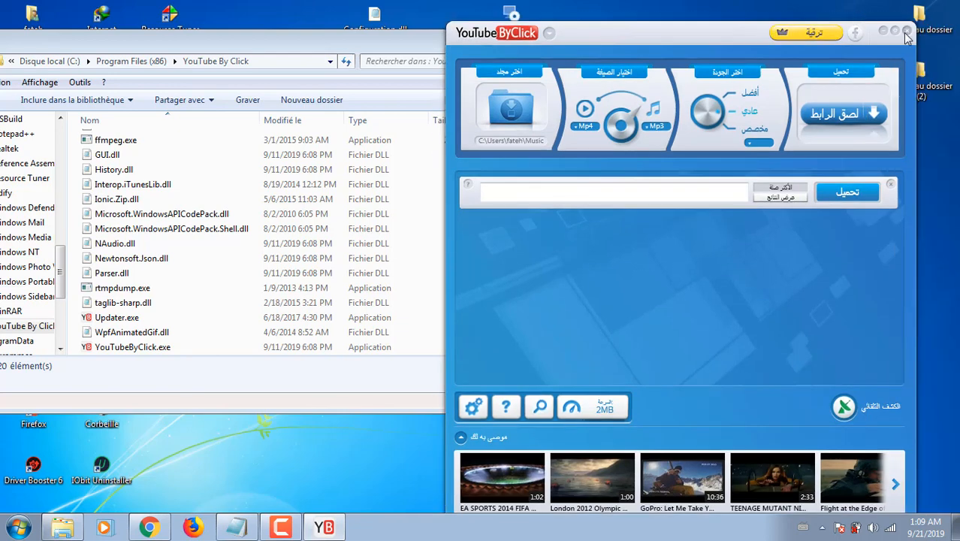
left_click(900, 28)
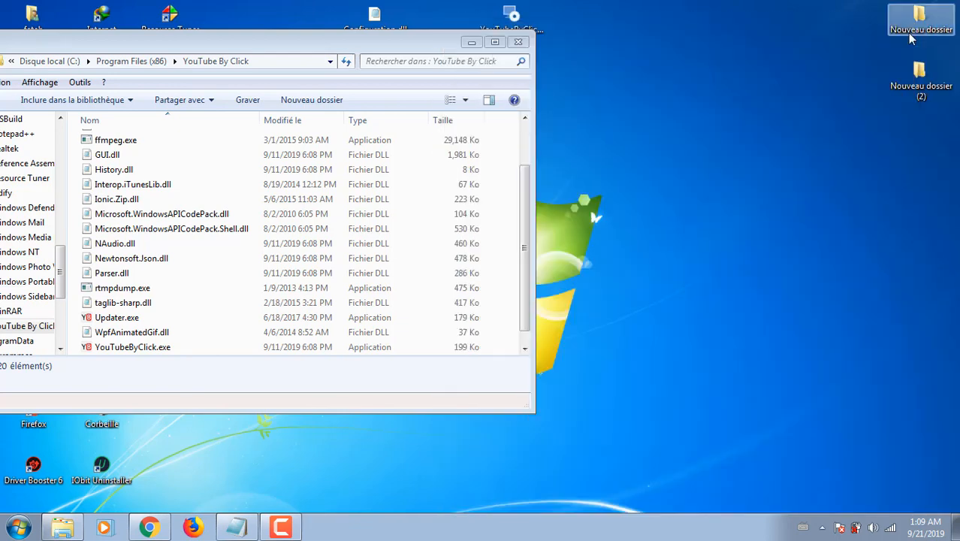
right_click(500, 194)
left_click(550, 293)
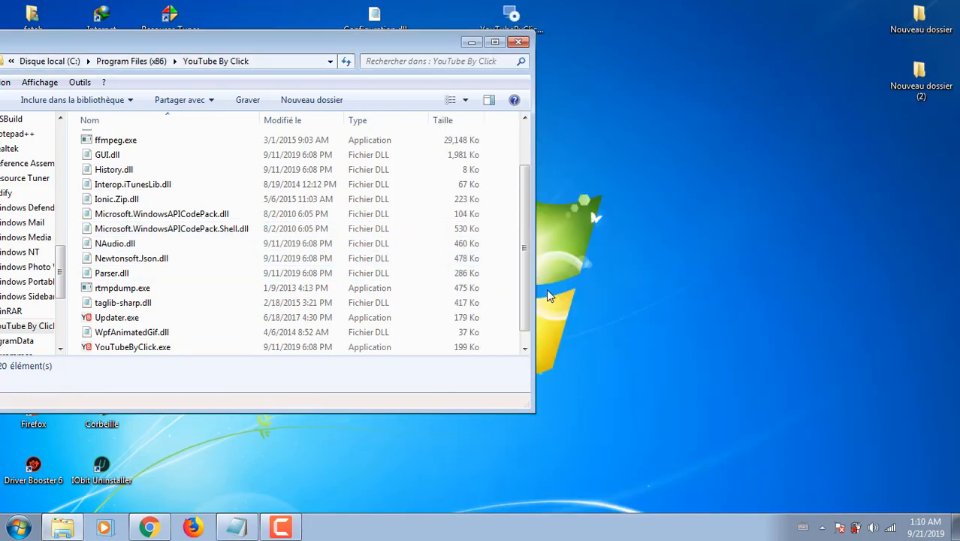
left_click(422, 208)
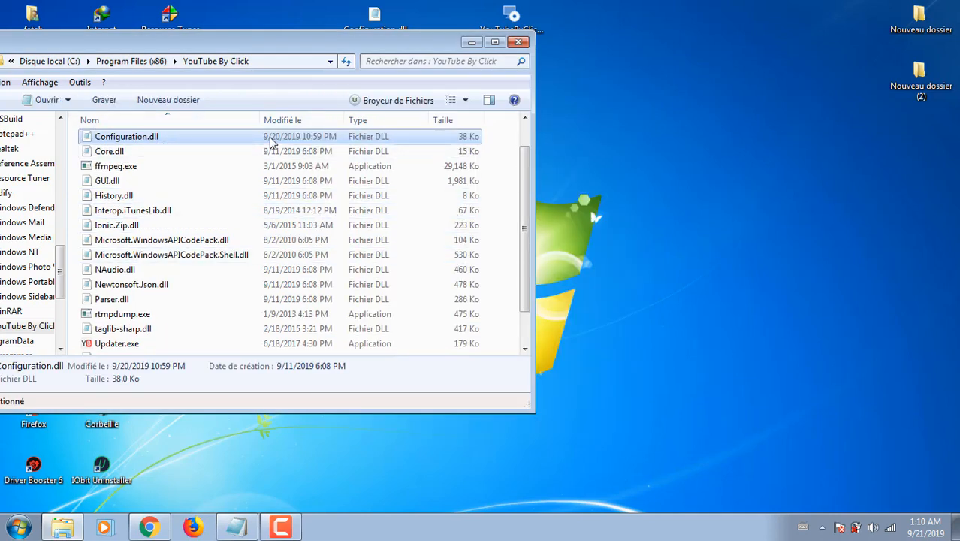
left_click(520, 43)
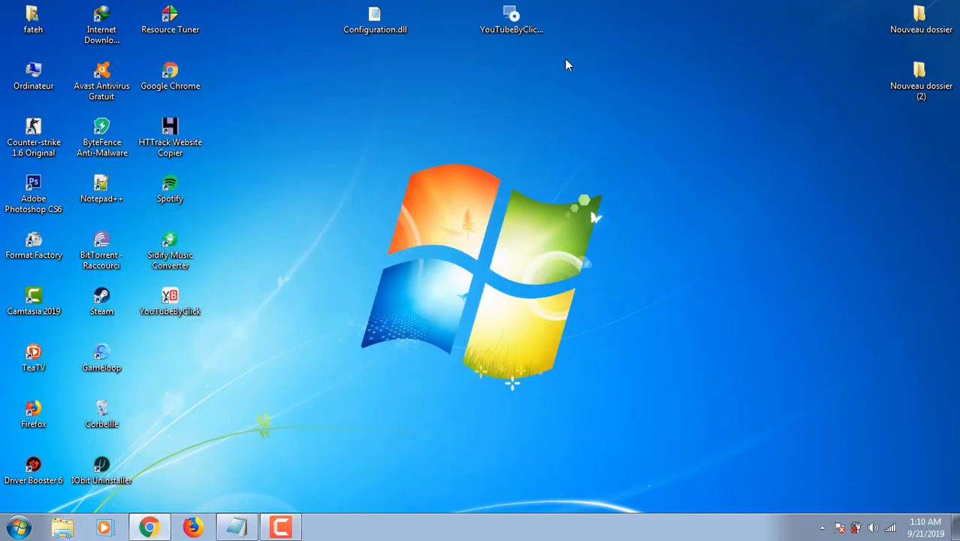
- Relaunch YouTubeByClick, open the third video on the chain 555 YouTube channel in Chrome and start its video download
double_click(169, 293)
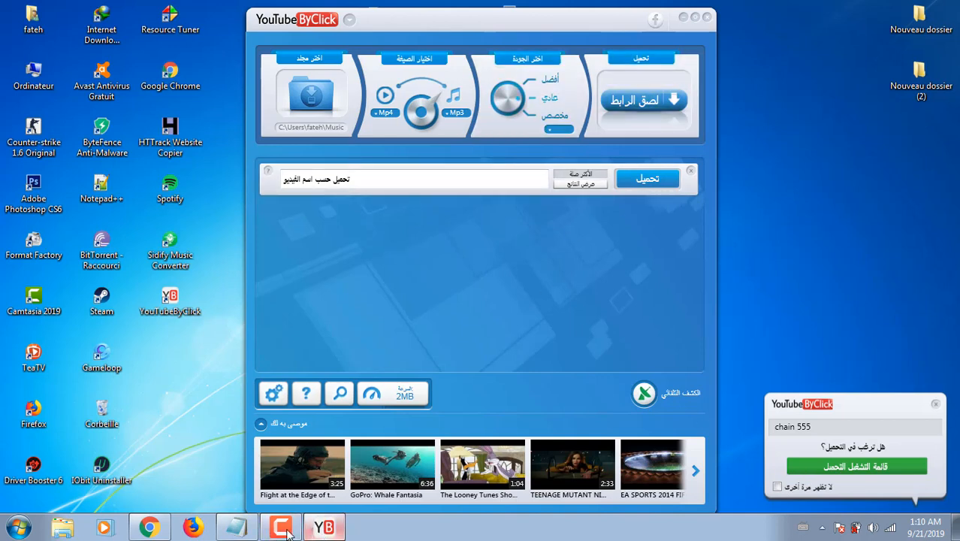
left_click(149, 528)
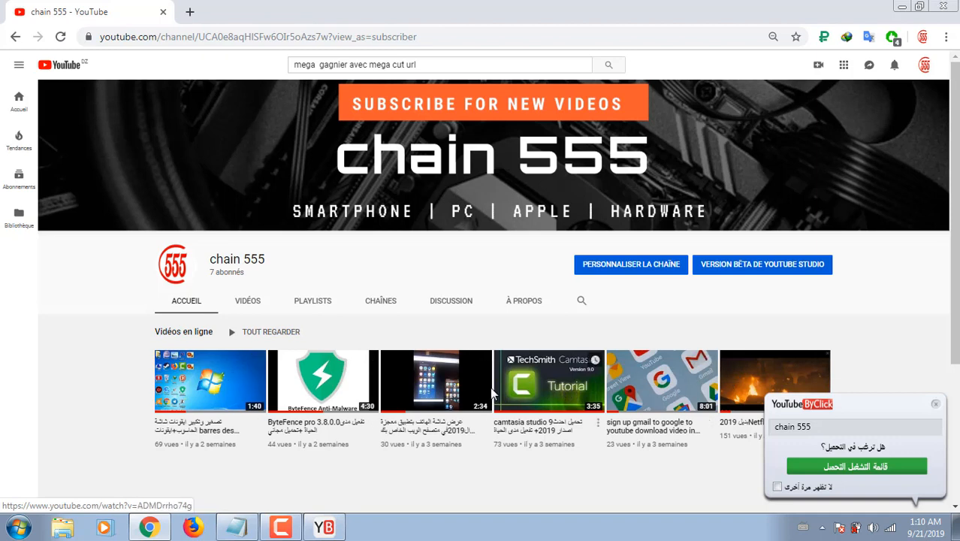
left_click(436, 391)
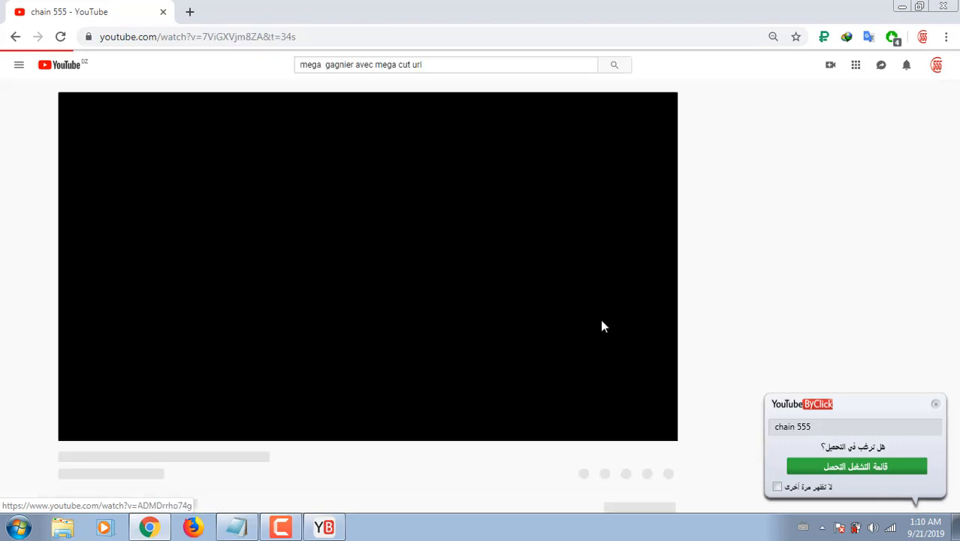
left_click(936, 407)
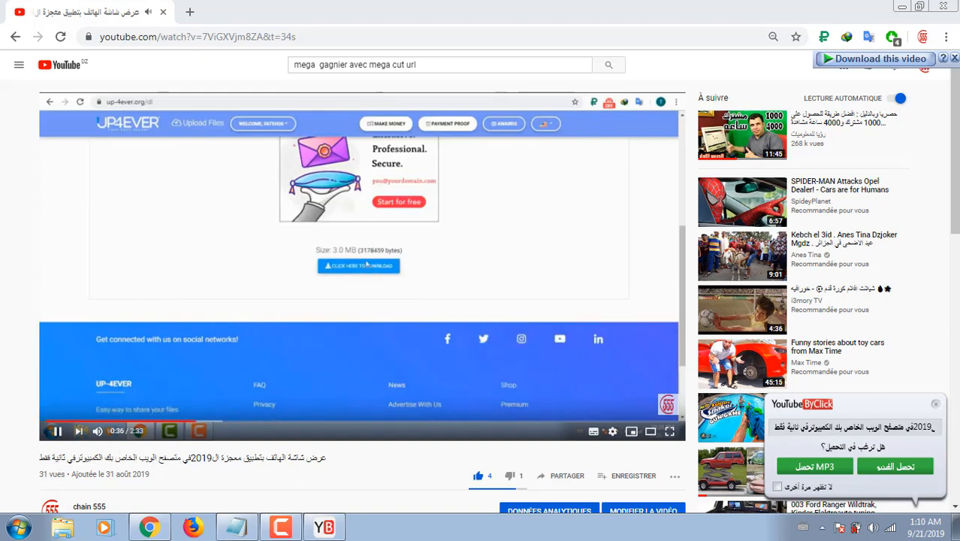
left_click(898, 469)
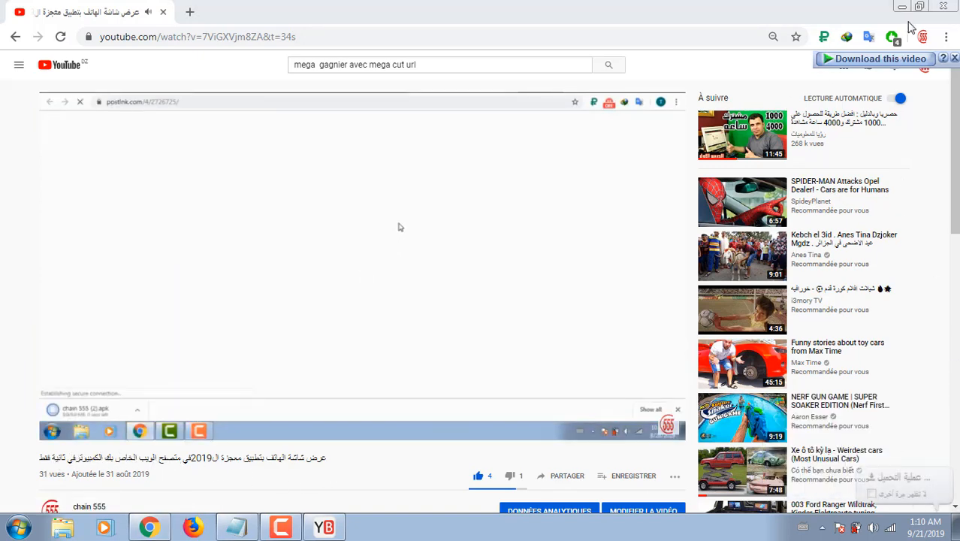
left_click(901, 6)
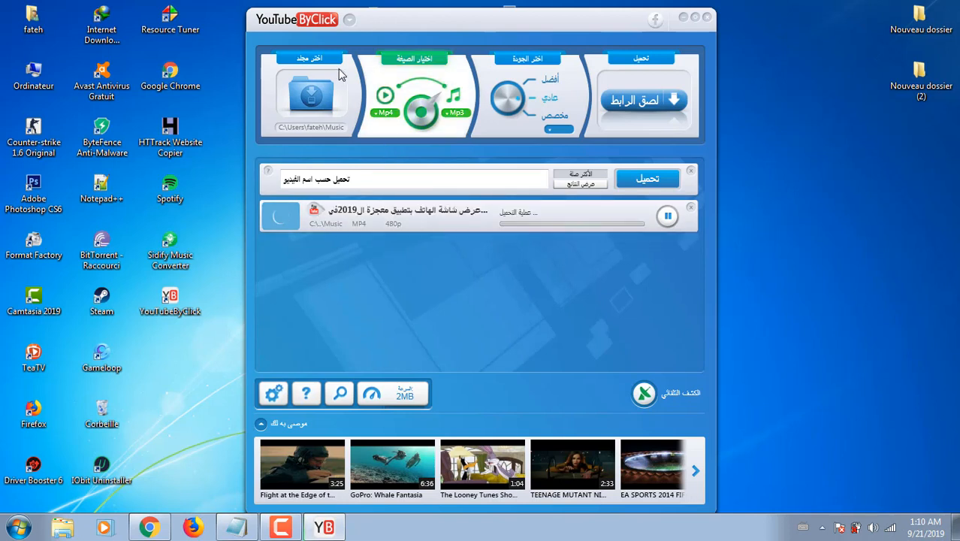
- View YouTubeByClick's about information while the video downloads and close it
left_click(351, 20)
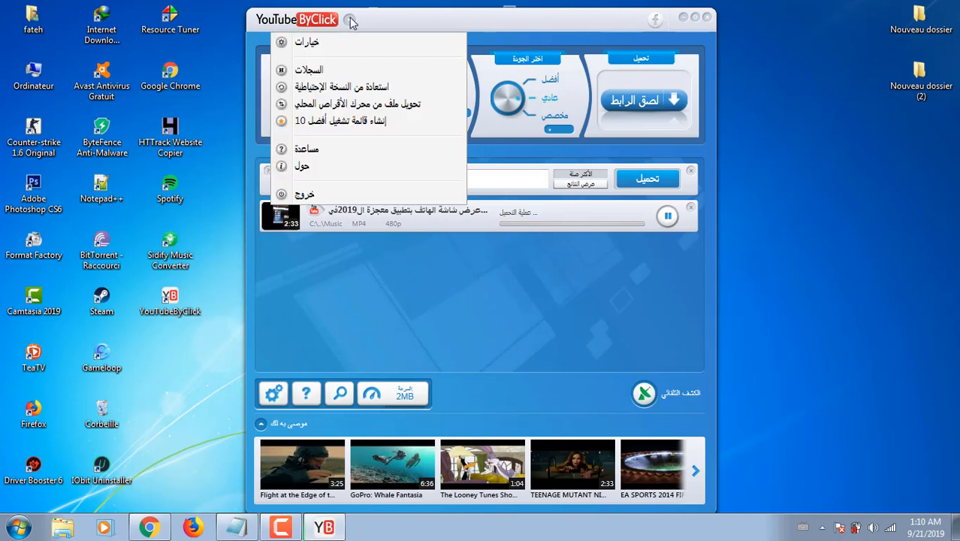
left_click(315, 171)
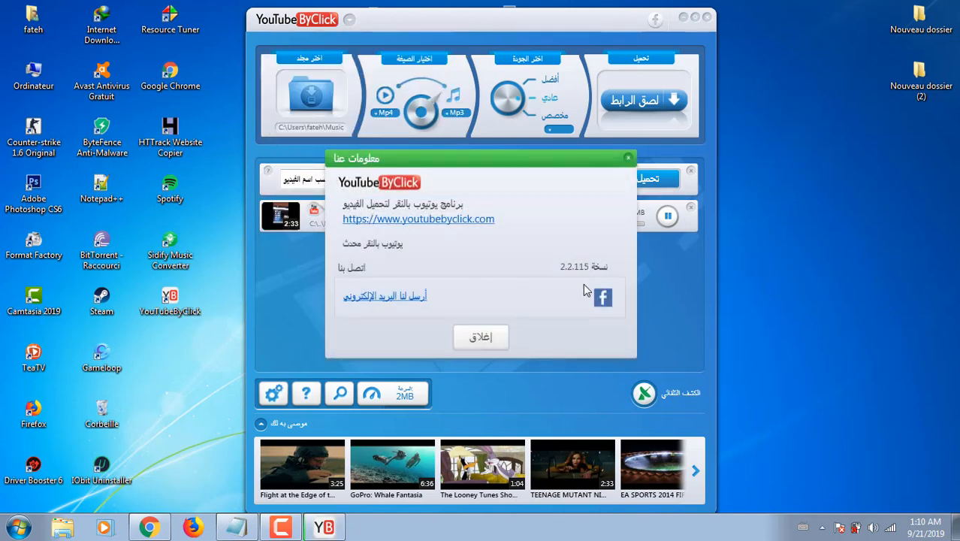
left_click(628, 160)
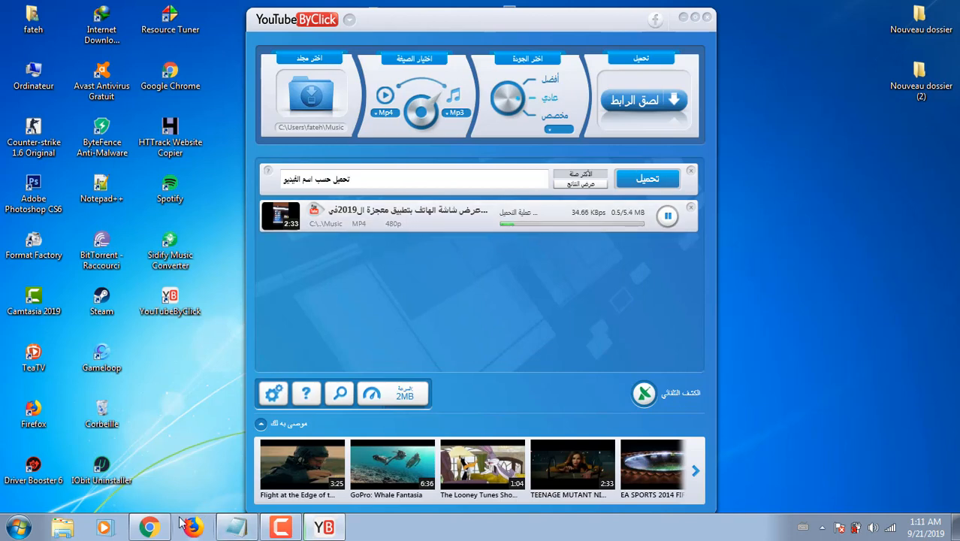
- Pause the video playing in Chrome, return to YouTubeByClick and set the download speed to the maximum option (القصوى)
left_click(151, 527)
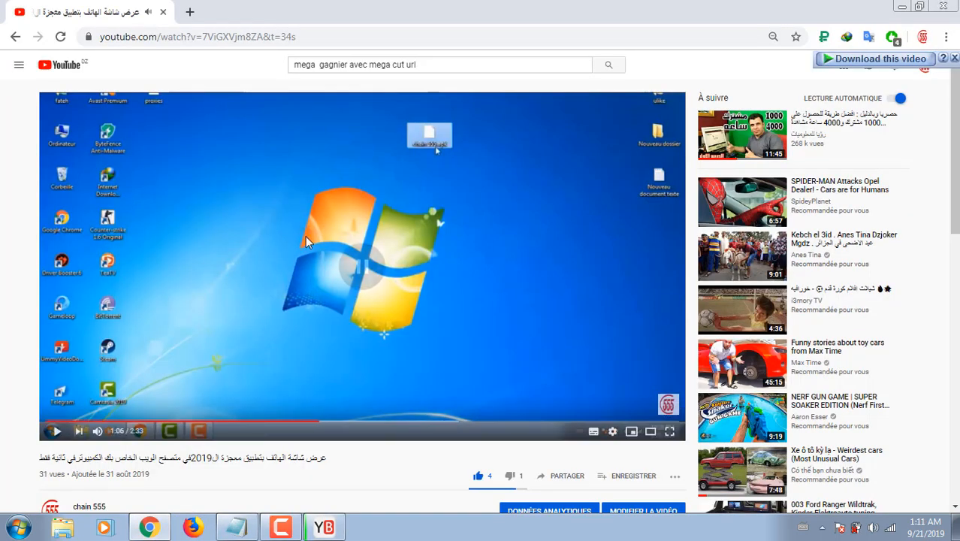
left_click(900, 8)
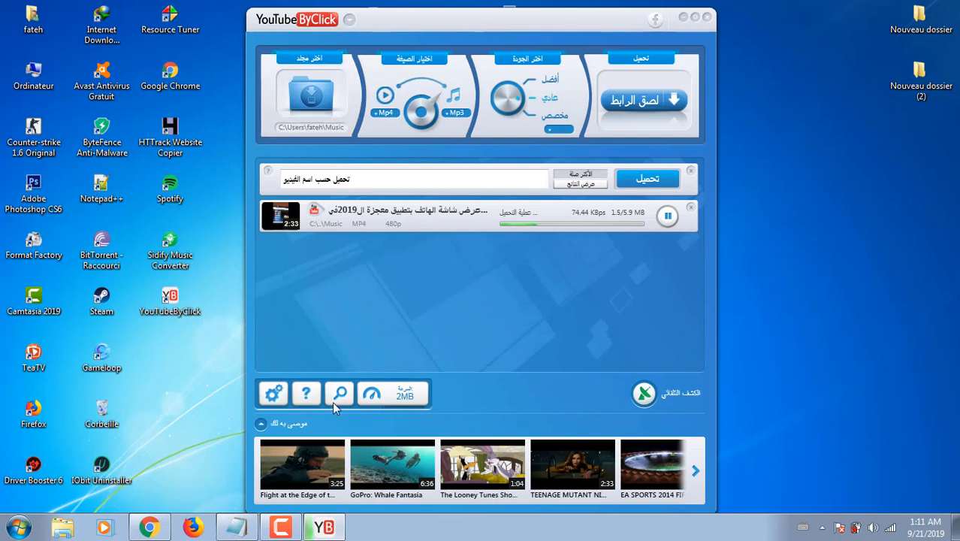
left_click(401, 400)
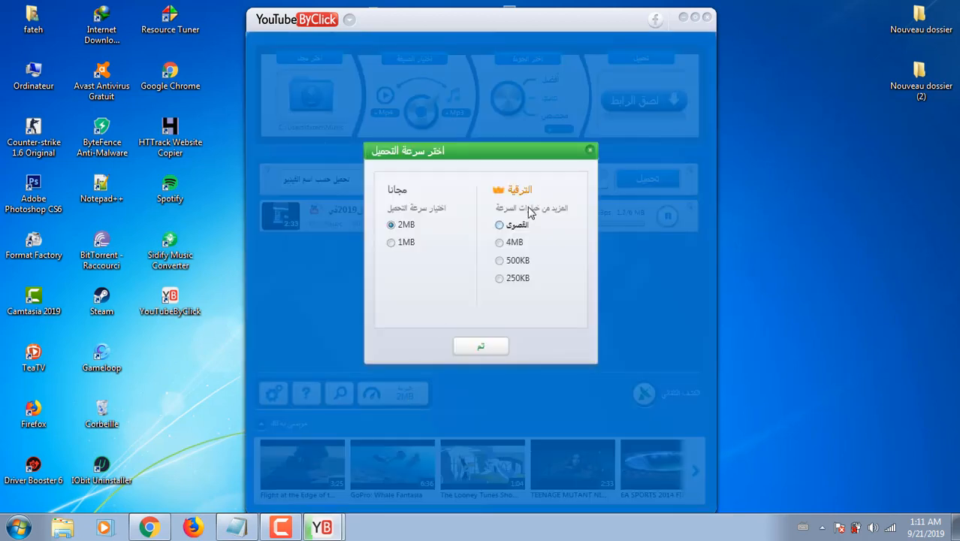
left_click(499, 226)
left_click(488, 345)
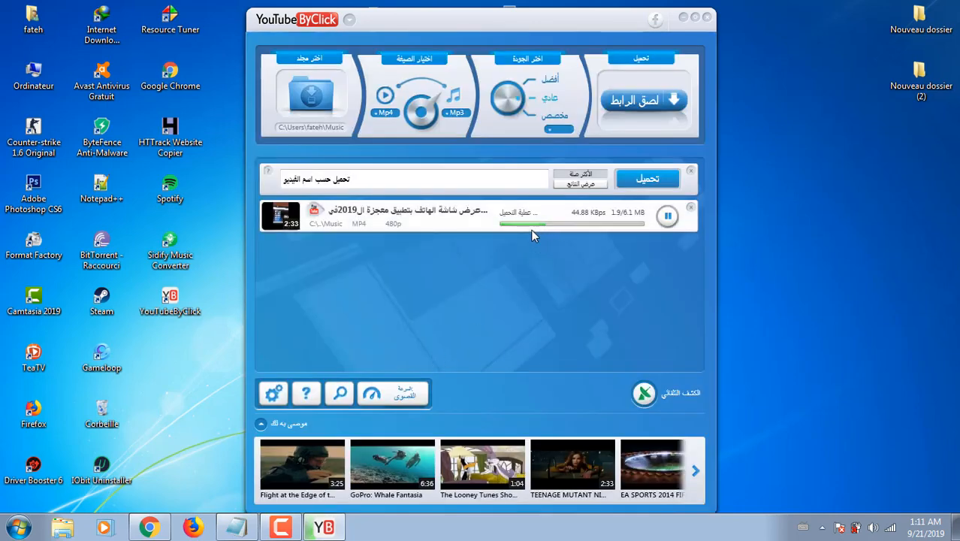
- Look through the general, auto-detect, proxy and language options, including the list of languages, and close the options without saving
left_click(276, 396)
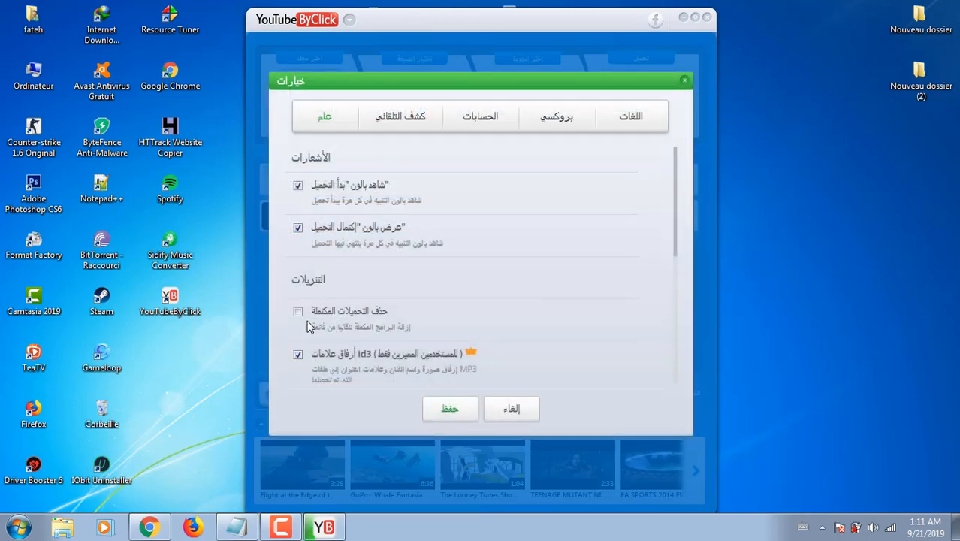
left_click(398, 118)
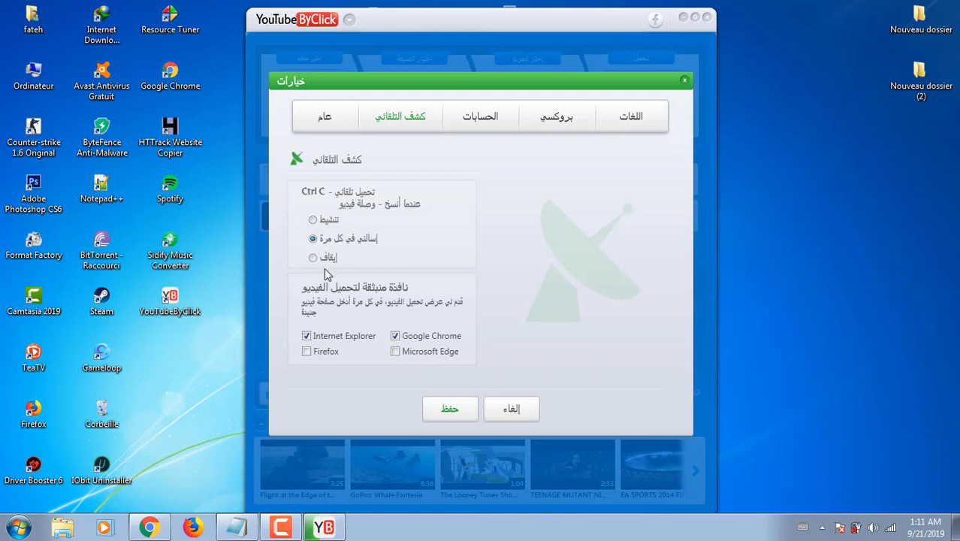
left_click(559, 124)
left_click(630, 116)
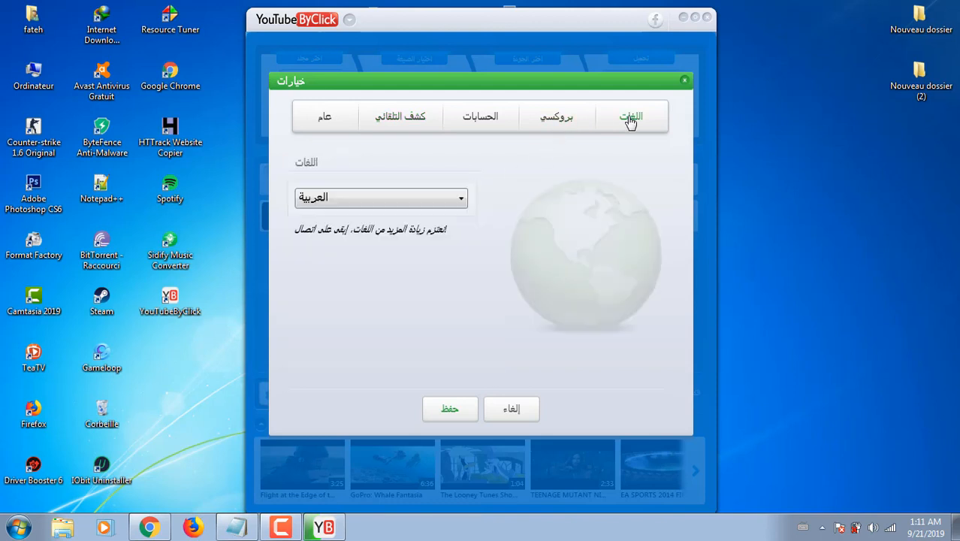
left_click(461, 198)
left_click_drag(458, 268, 462, 250)
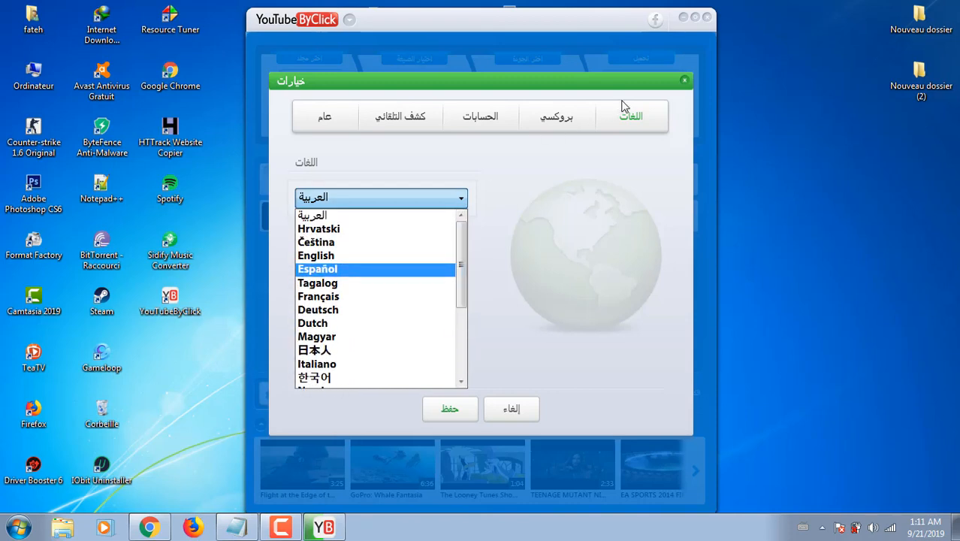
left_click(688, 81)
left_click(689, 81)
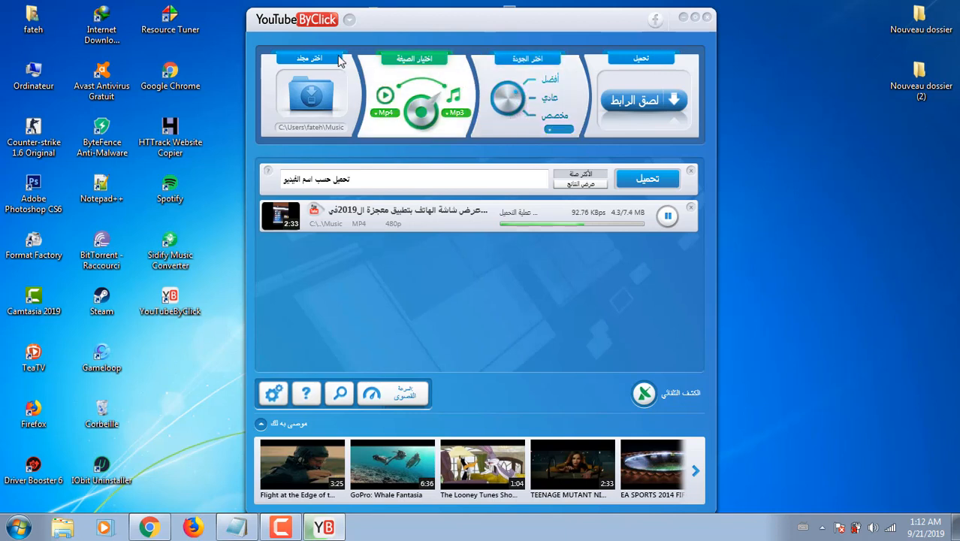
- Choose Mp3 from the audio formats and open the Mp4 video format choices
left_click(453, 112)
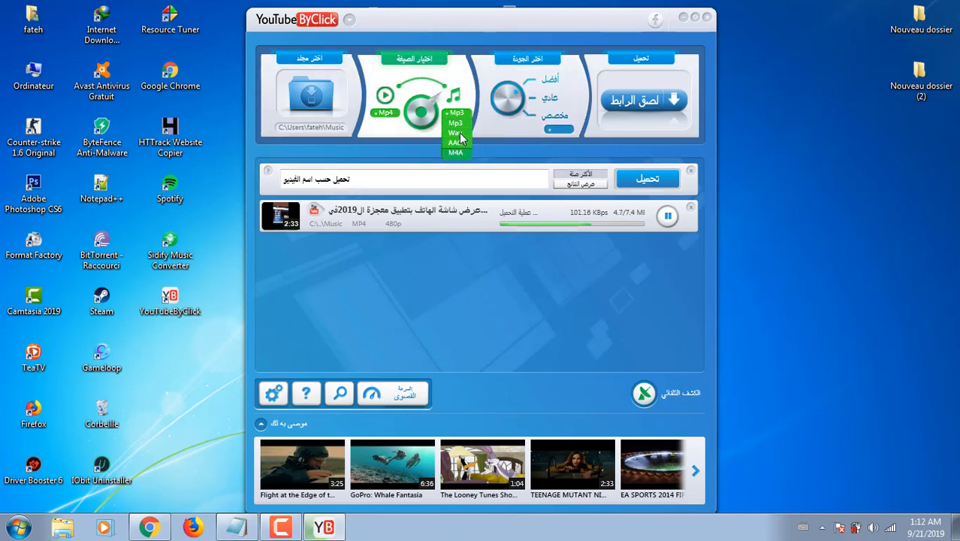
left_click(456, 123)
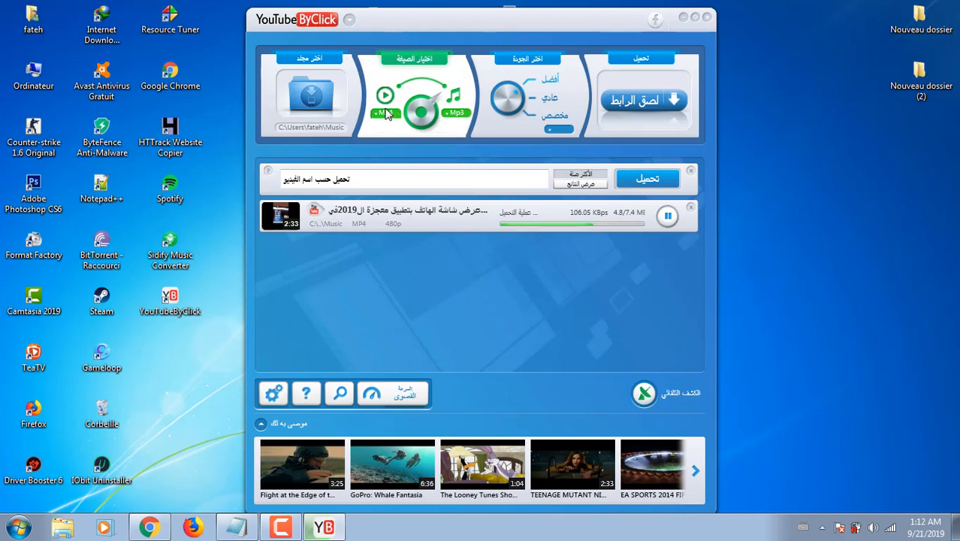
left_click(386, 113)
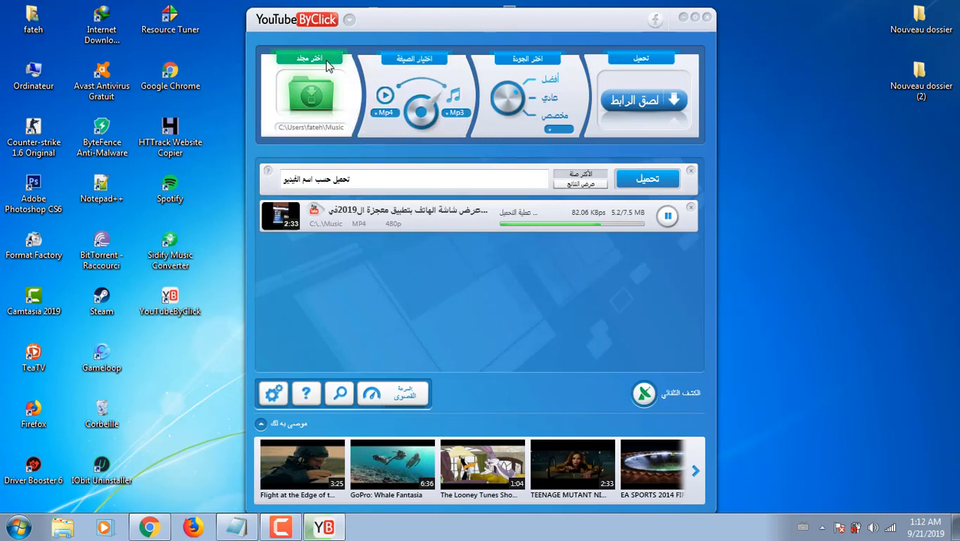
- Set the download folder to the desktop (Bureau)
left_click(323, 103)
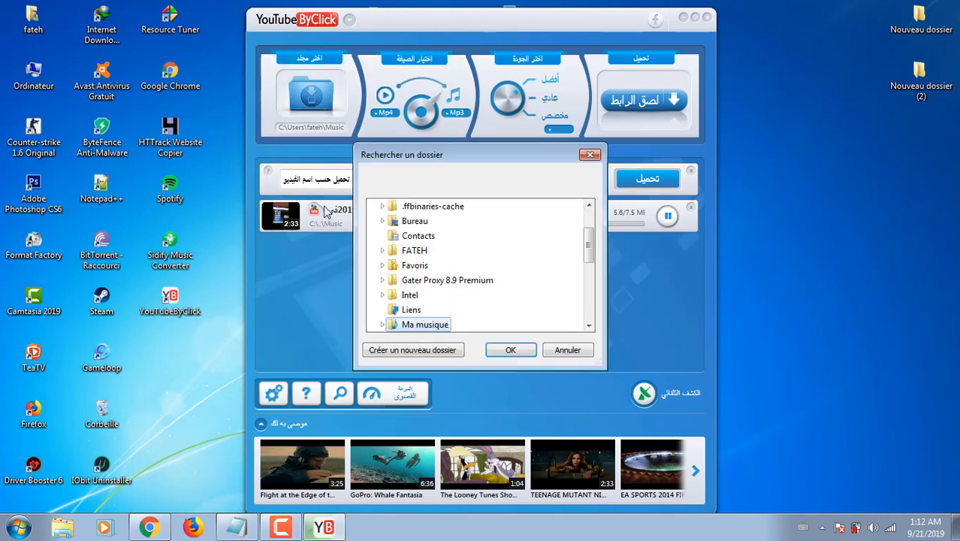
left_click(413, 221)
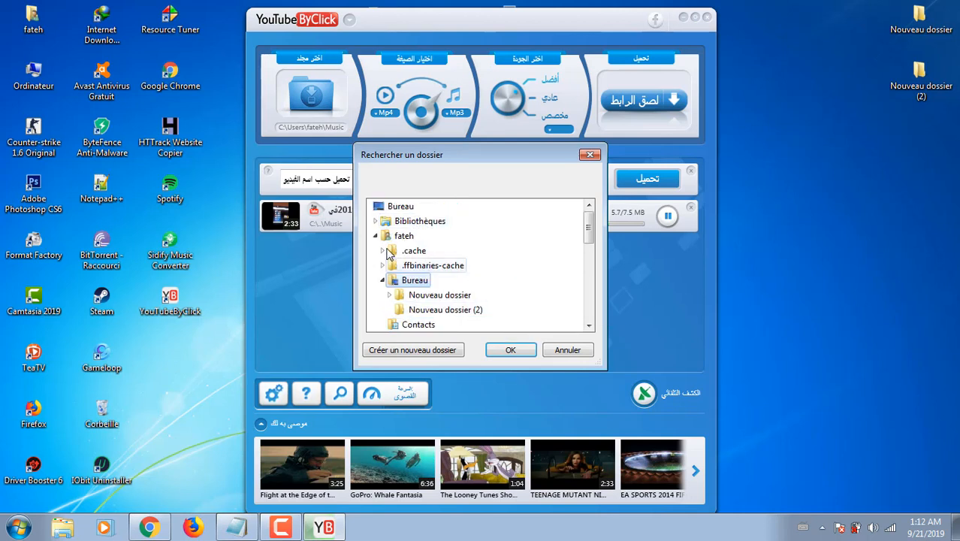
left_click(510, 351)
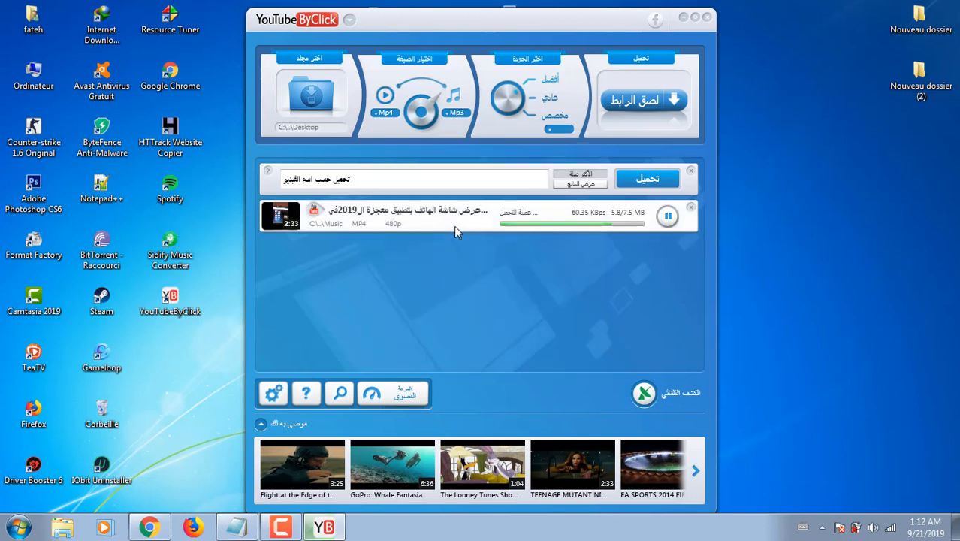
- Collapse the recommended videos section and look through the program's main menu without choosing anything
left_click(260, 425)
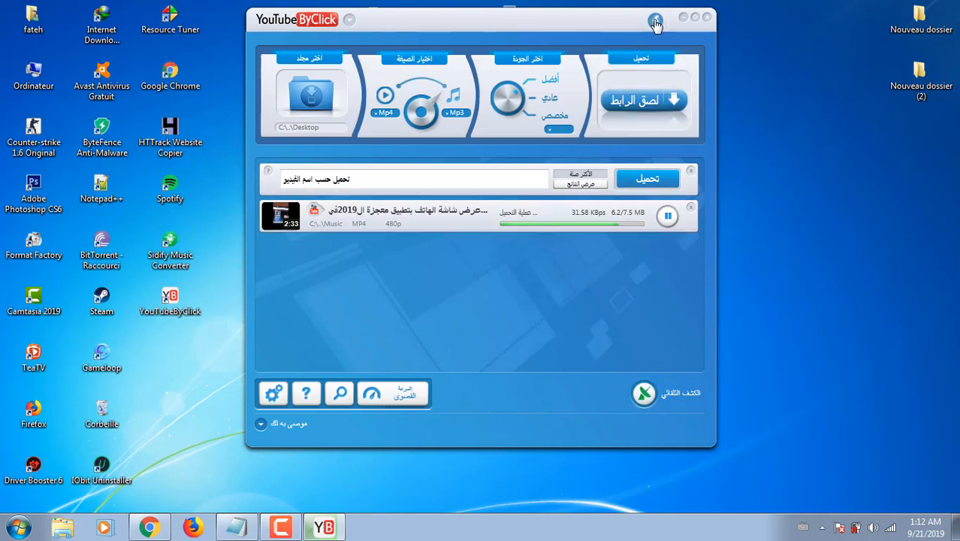
left_click(348, 21)
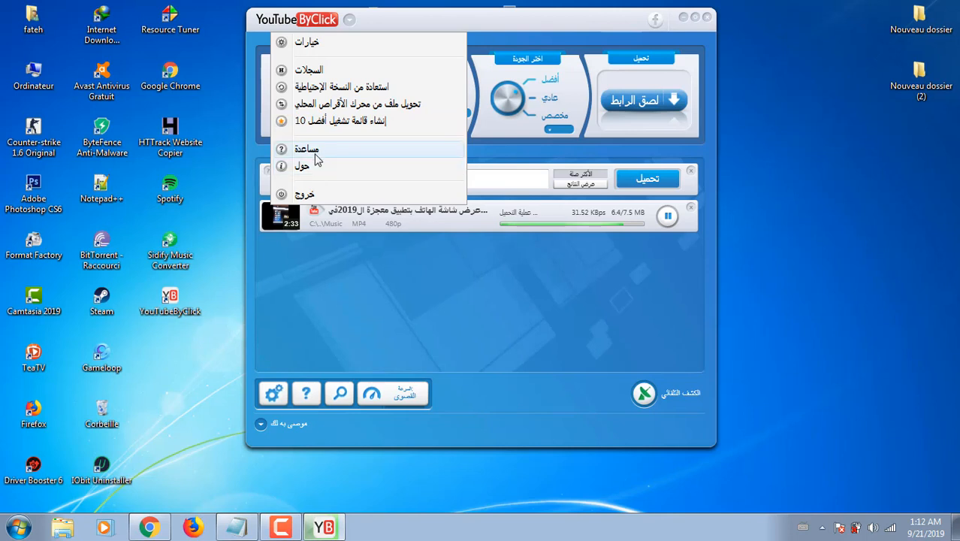
left_click(565, 23)
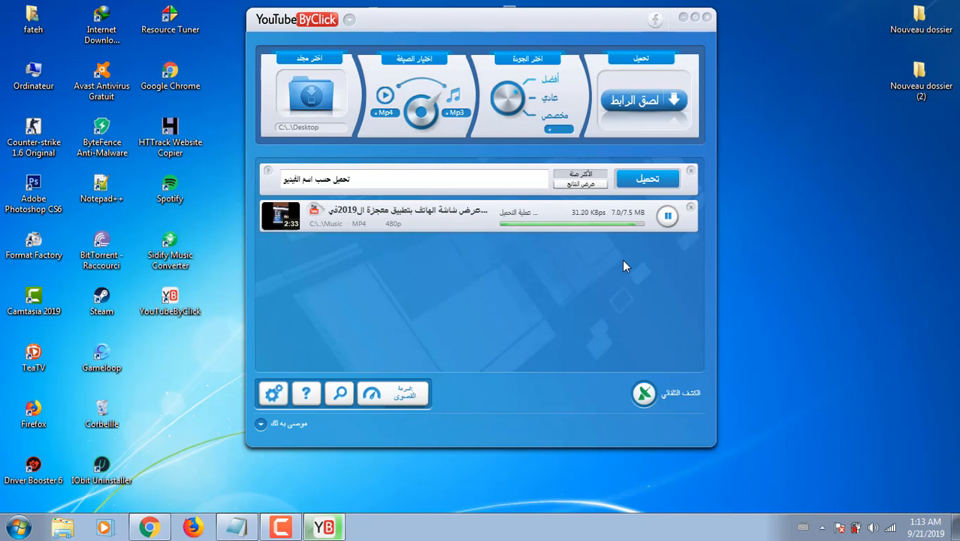
- Empty the recycle bin (Corbeille) and confirm permanent deletion of its contents
right_click(98, 410)
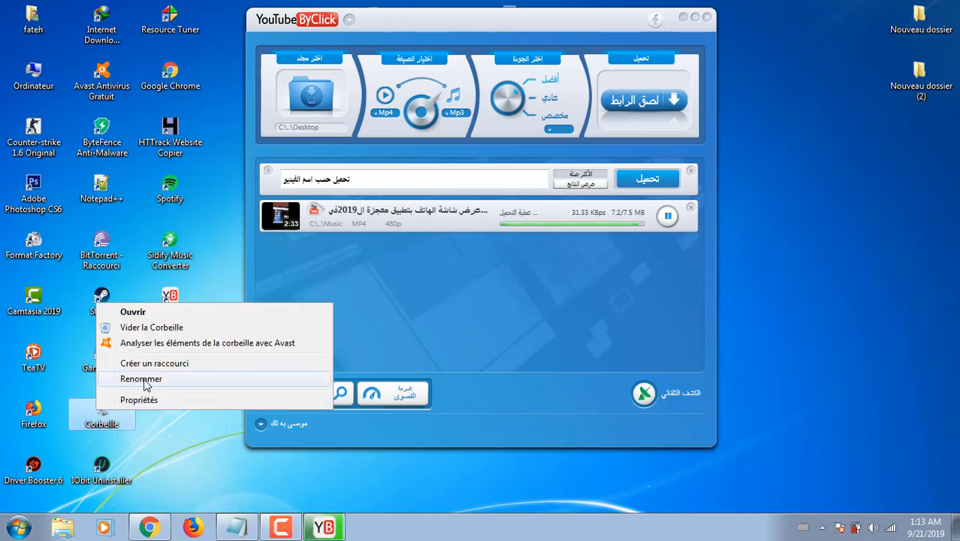
left_click(150, 327)
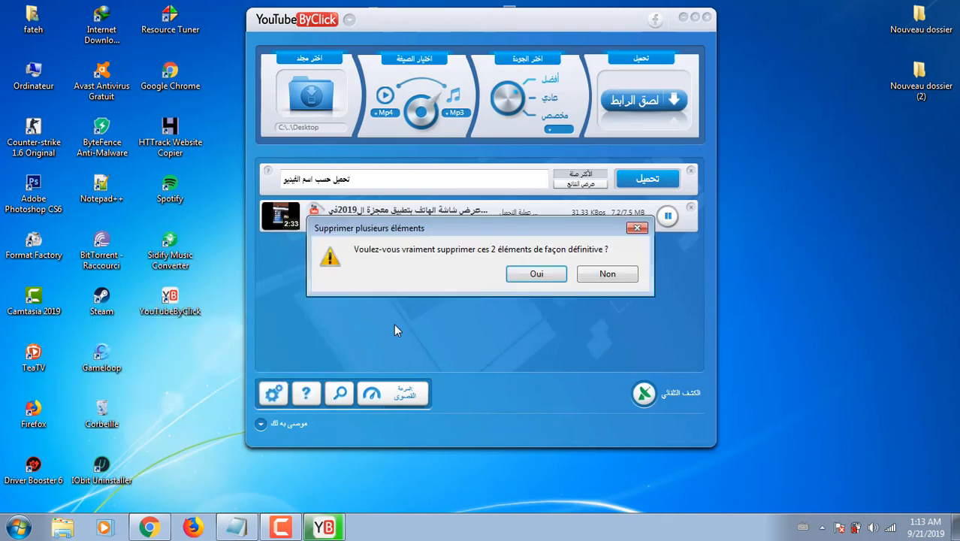
left_click(562, 275)
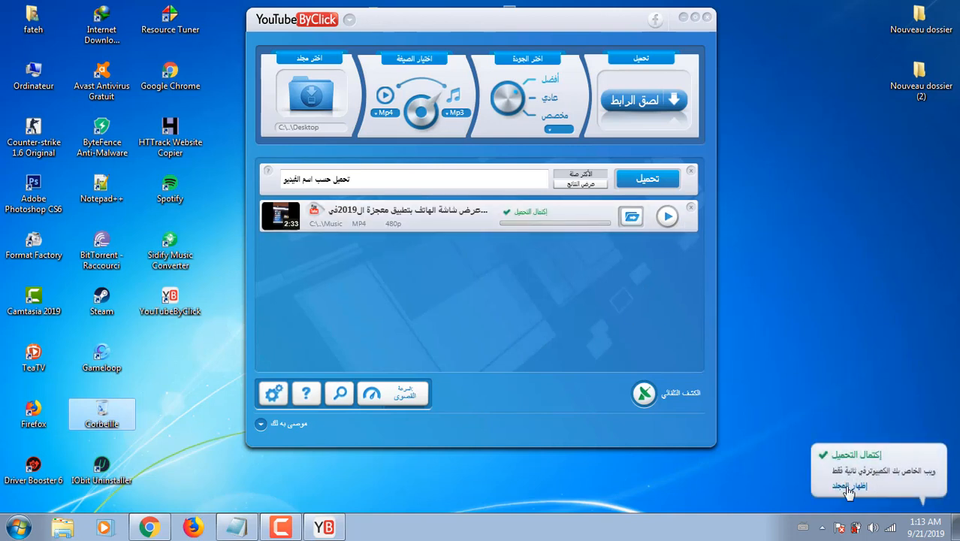
- View the finished download's folder and close it, reposition the YouTubeByClick window and play the downloaded video
left_click(631, 219)
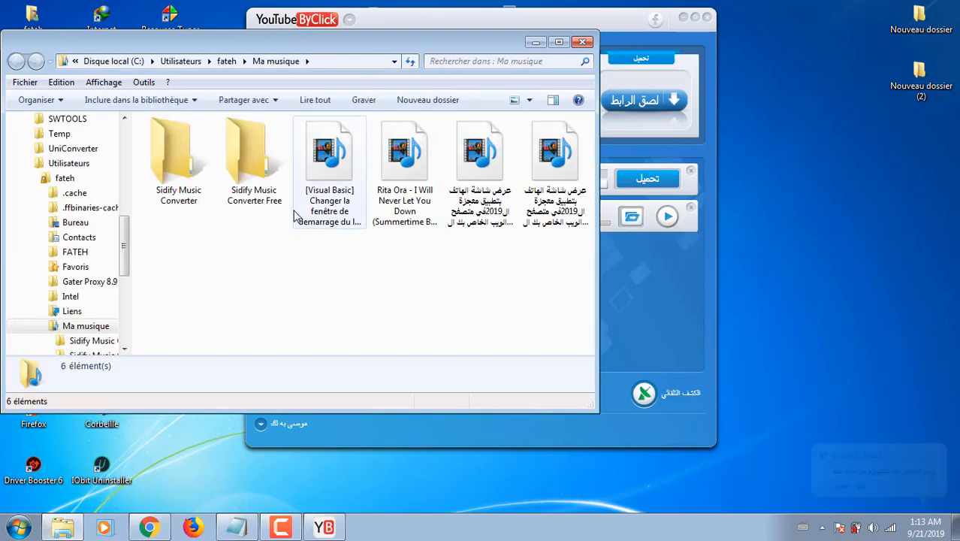
left_click(582, 42)
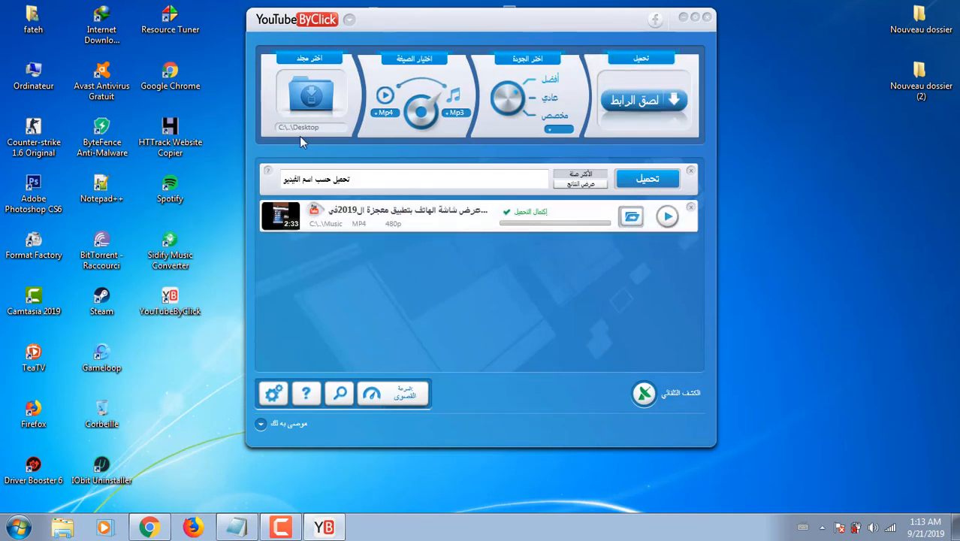
left_click_drag(375, 23, 485, 49)
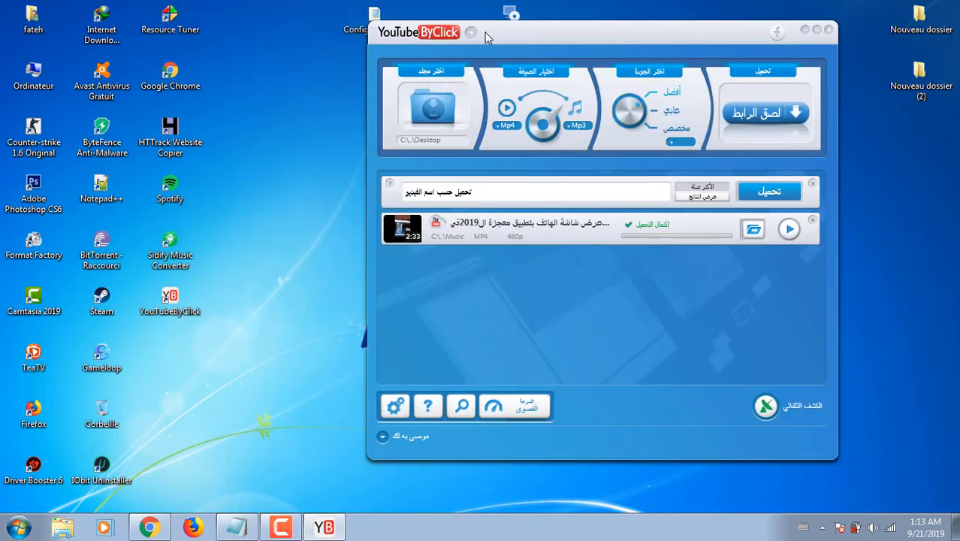
left_click_drag(505, 42, 176, 57)
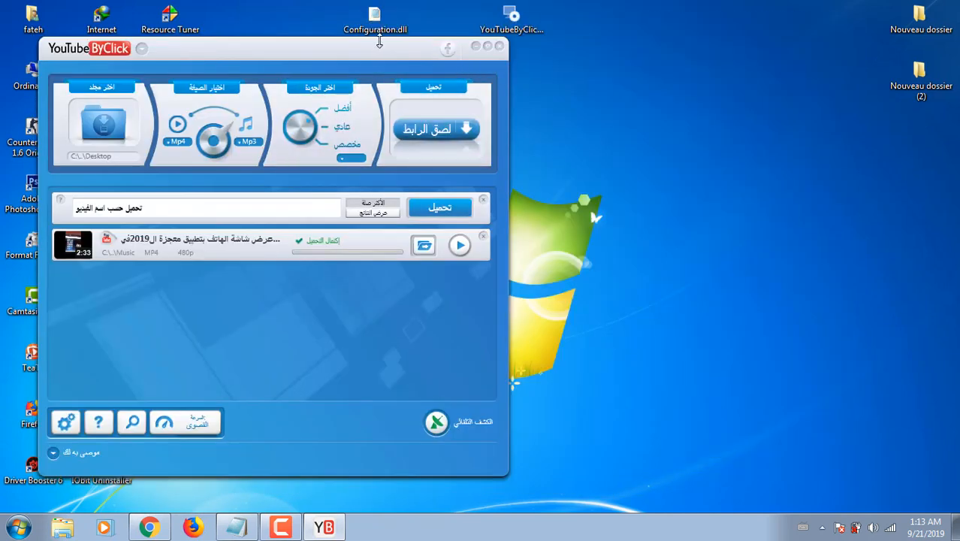
left_click_drag(405, 57, 584, 44)
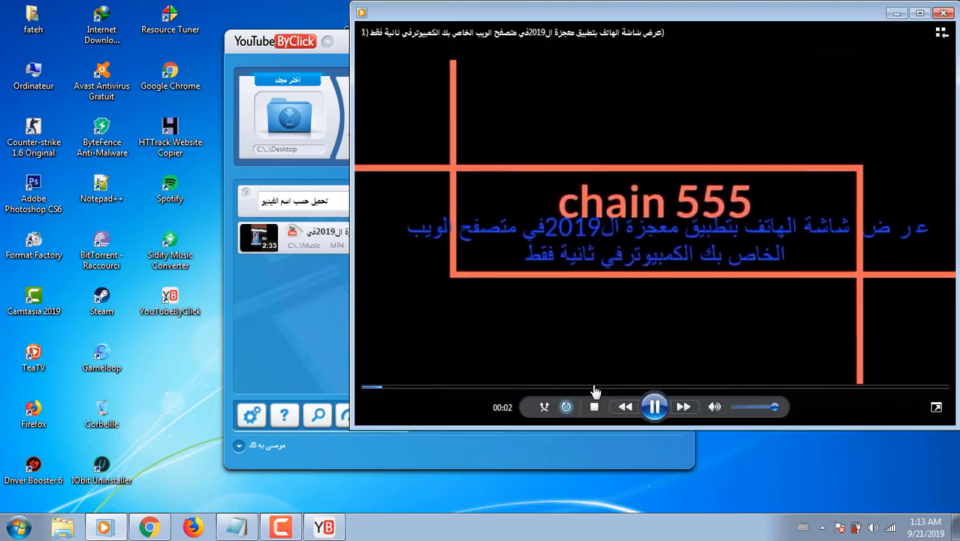
- Play the original YouTube video from its start in Chrome for comparison, pause it, minimize Chrome and close the downloaded video's player
left_click(149, 526)
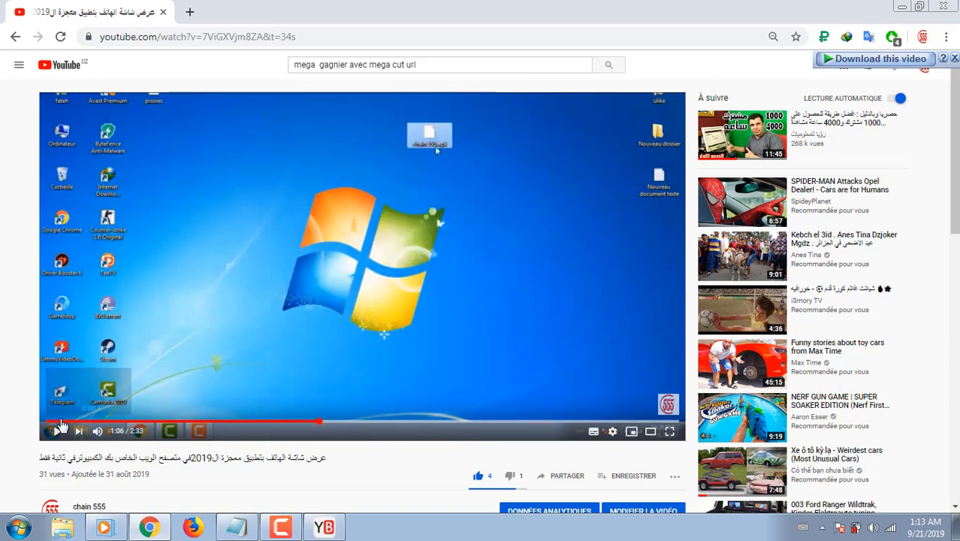
left_click(45, 421)
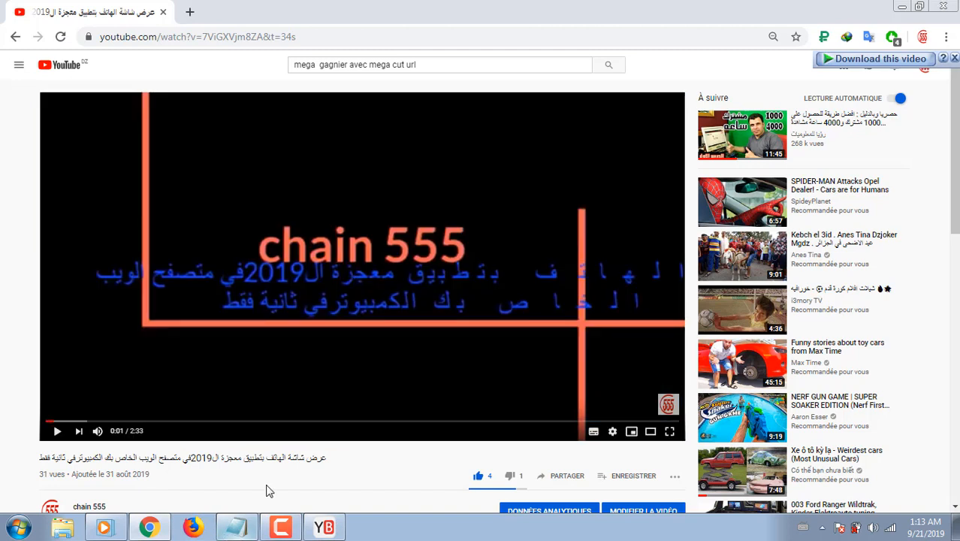
left_click(257, 358)
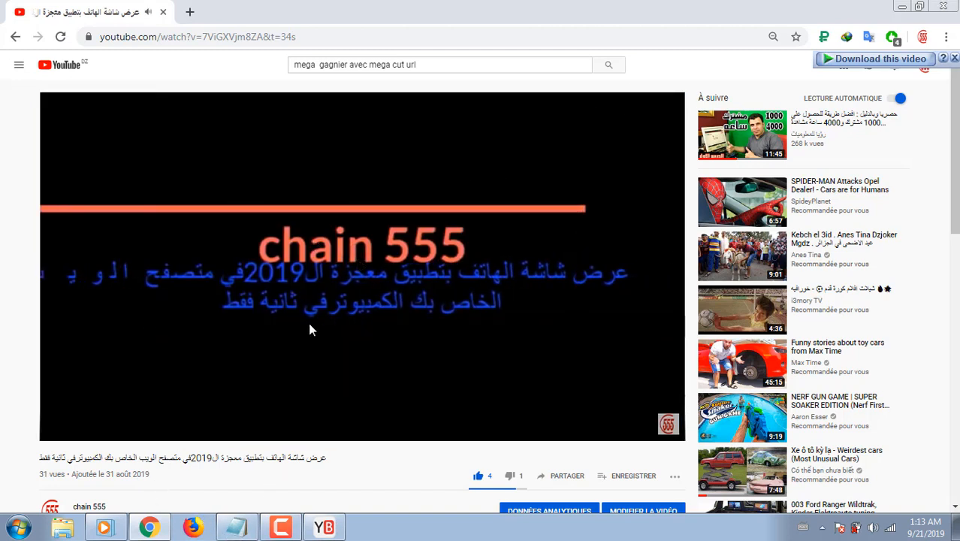
left_click(57, 433)
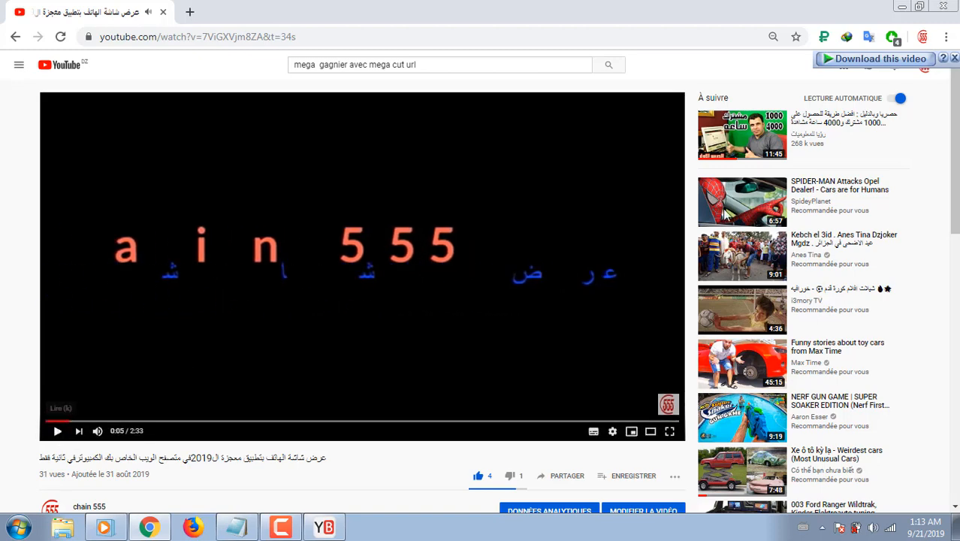
left_click(902, 7)
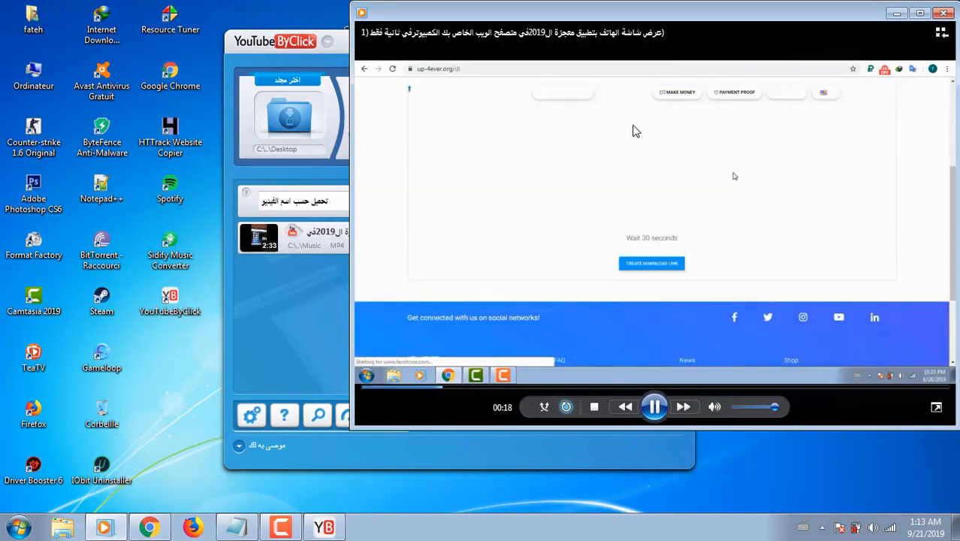
left_click_drag(744, 22, 567, 41)
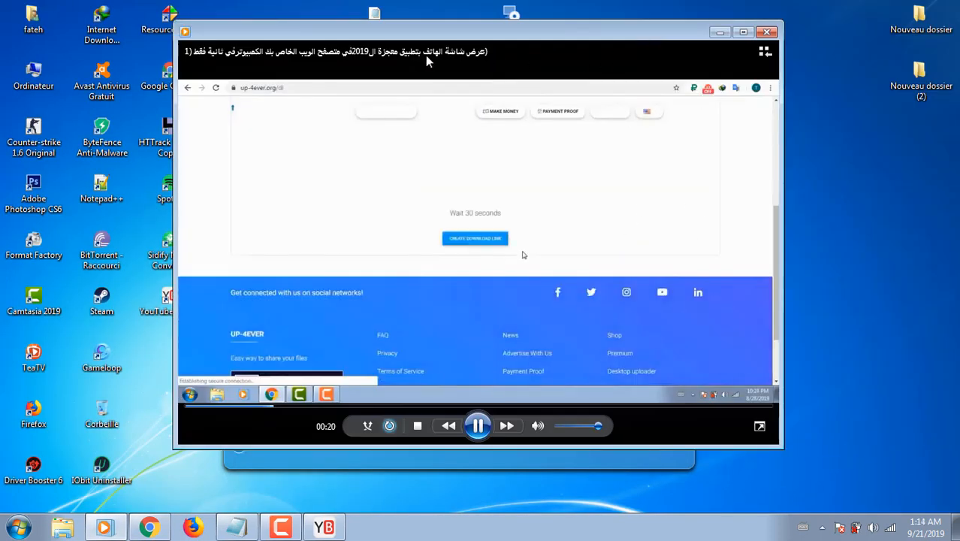
left_click(767, 33)
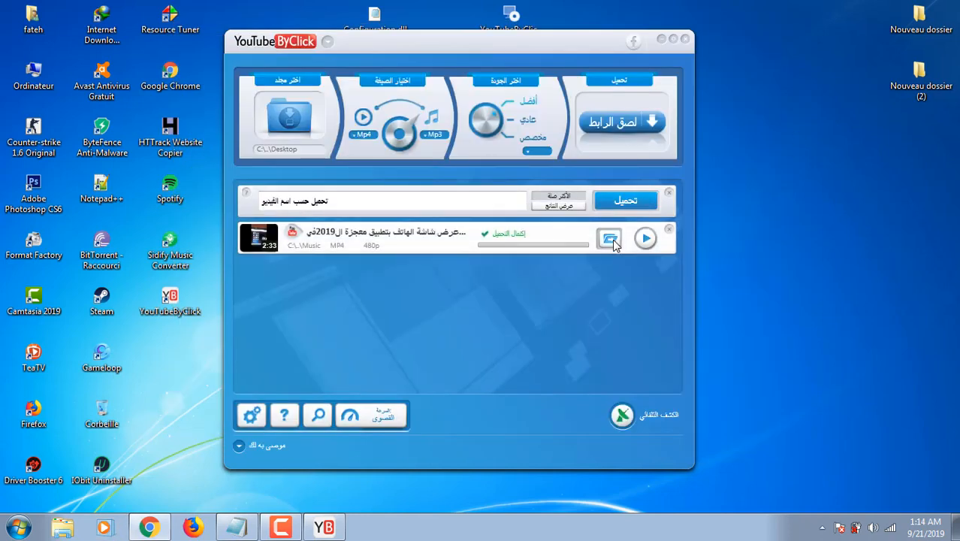
- Move the downloaded MP4 video from the Ma musique folder to the desktop and close the folder
double_click(353, 237)
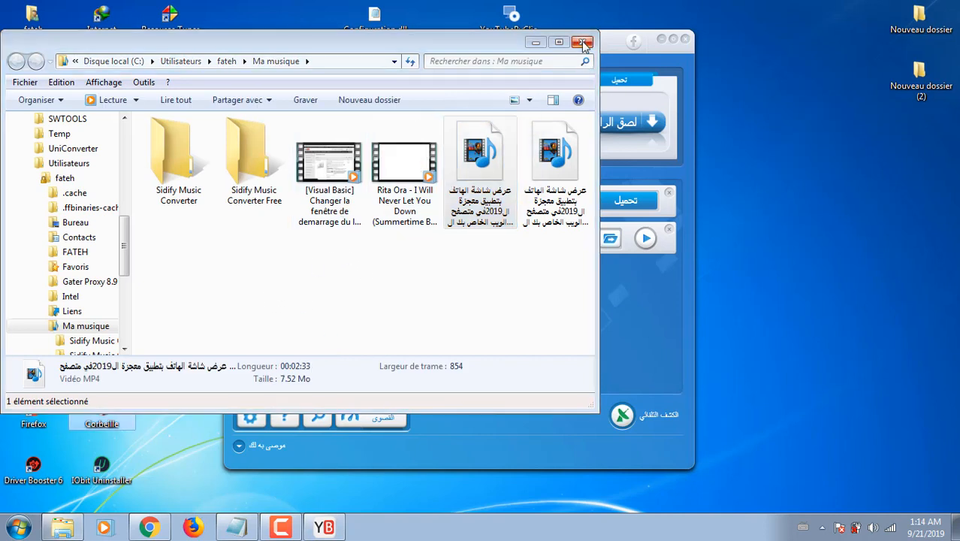
left_click_drag(481, 165, 785, 158)
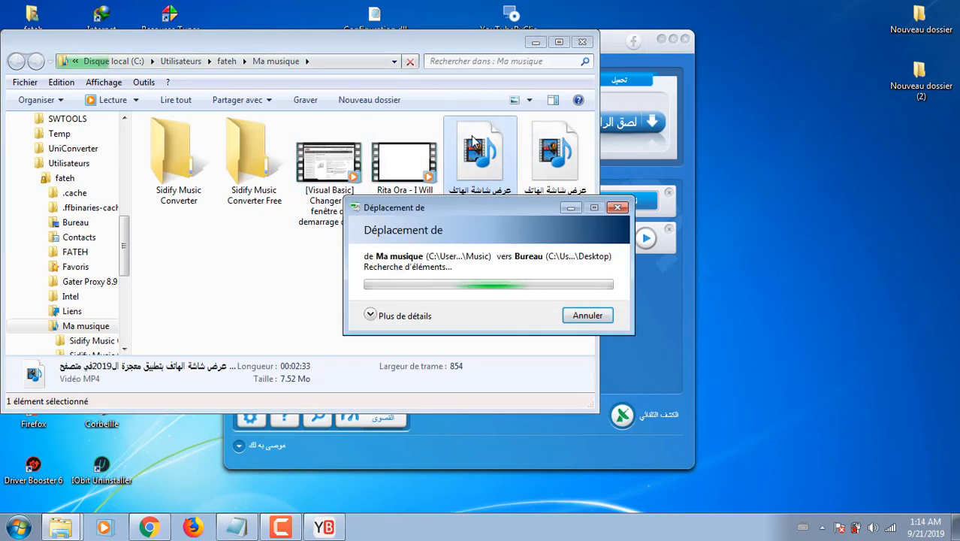
left_click(584, 42)
- Examine the general properties of the downloaded video on the desktop, including size and creation date, and close them
right_click(787, 141)
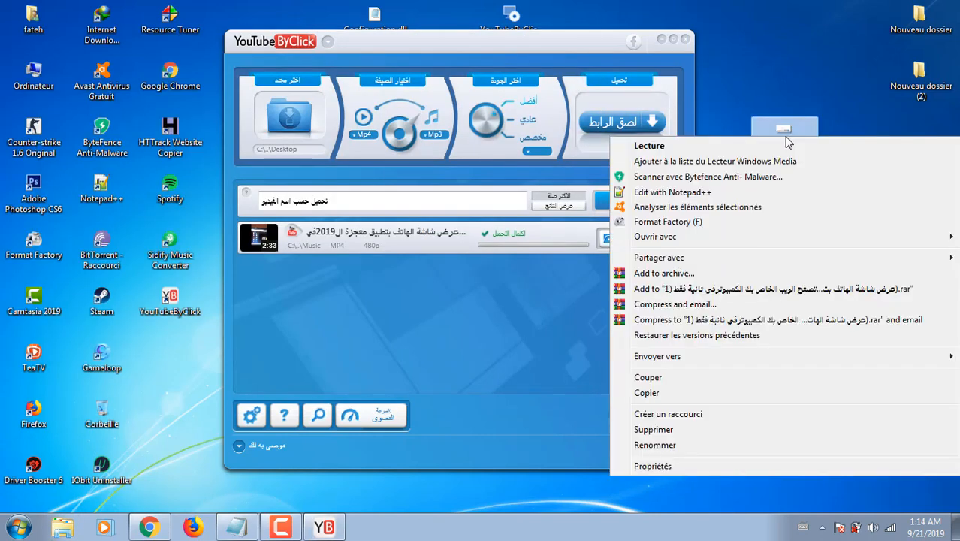
left_click(652, 466)
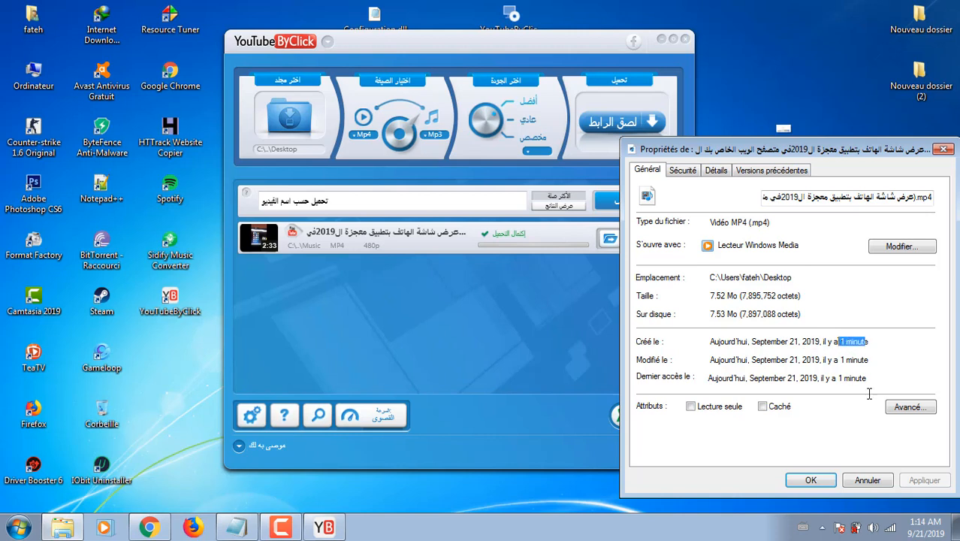
left_click(942, 150)
- Close YouTubeByClick and bring up the Camtasia recorder
left_click(684, 39)
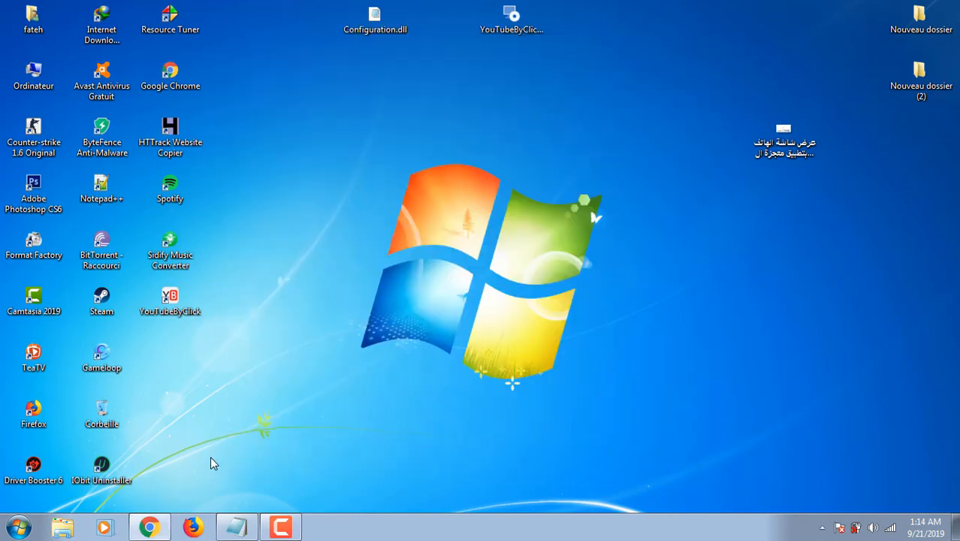
left_click(280, 527)
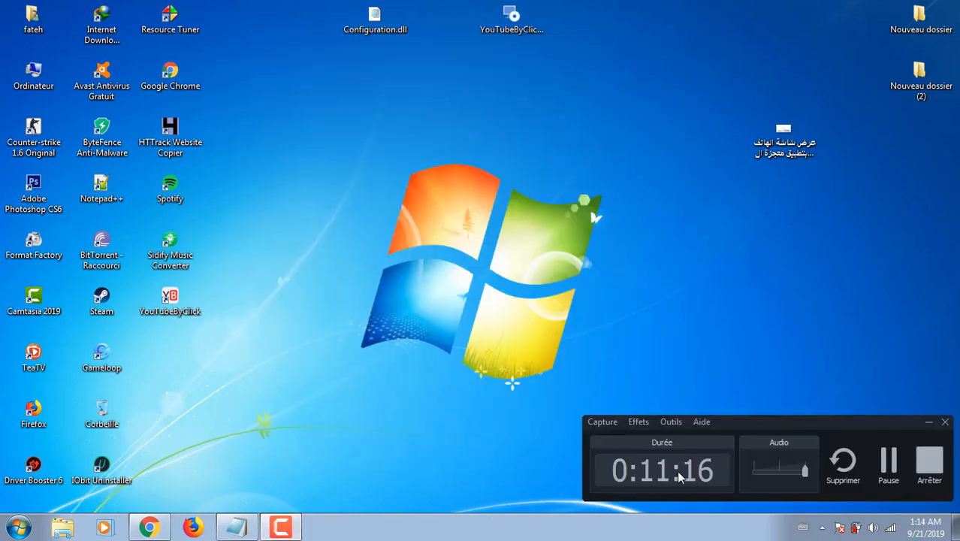